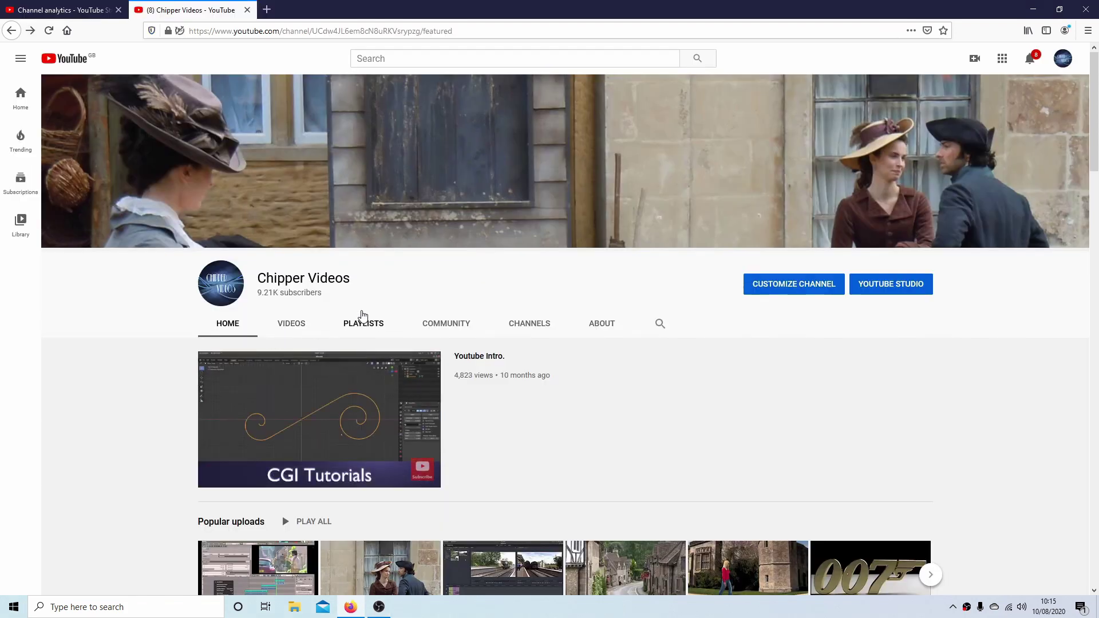
# Step: Show the channel's PLAYLISTS tab and scroll down through its playlists
pyautogui.click(365, 323)
pyautogui.scroll(-2, 1095, 213)
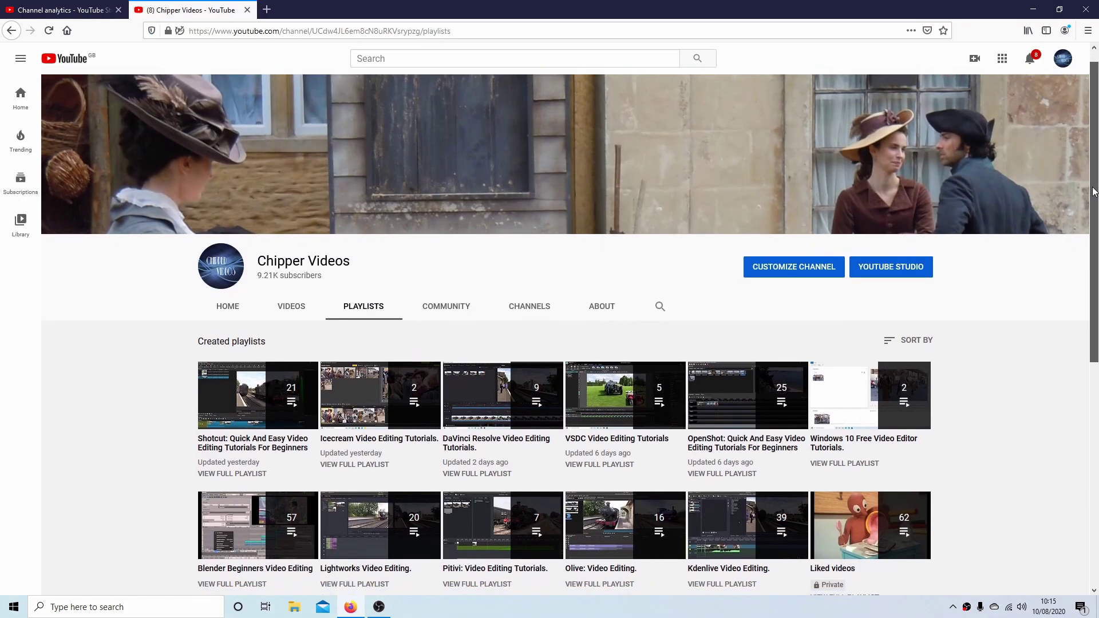
pyautogui.scroll(-3, 1096, 213)
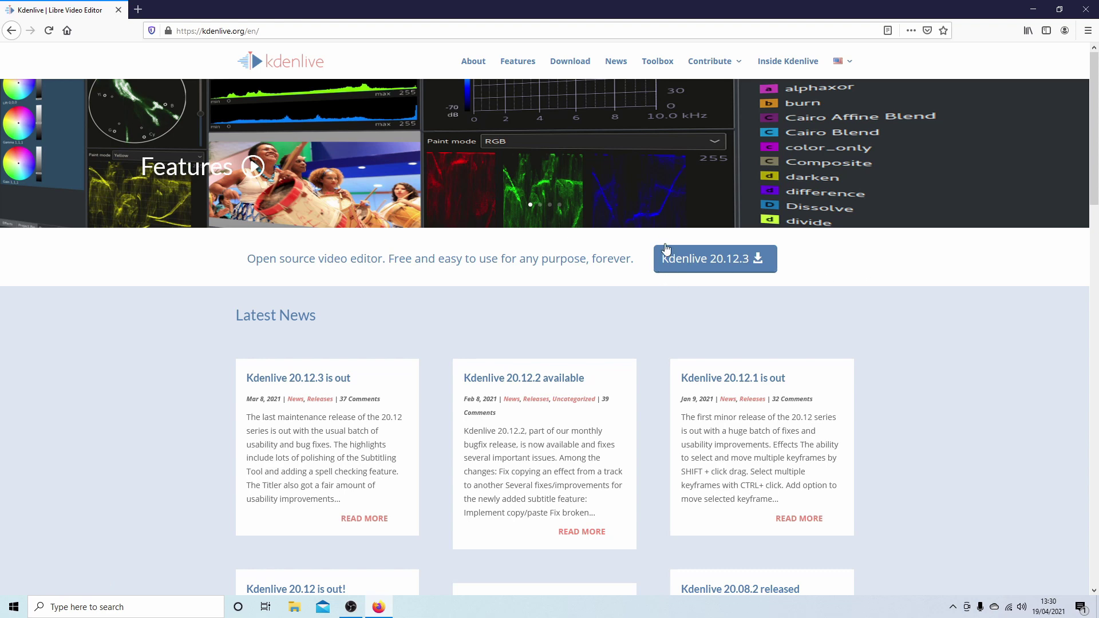
# Step: Go to the Kdenlive Download page and scroll through the Windows notes
pyautogui.click(565, 61)
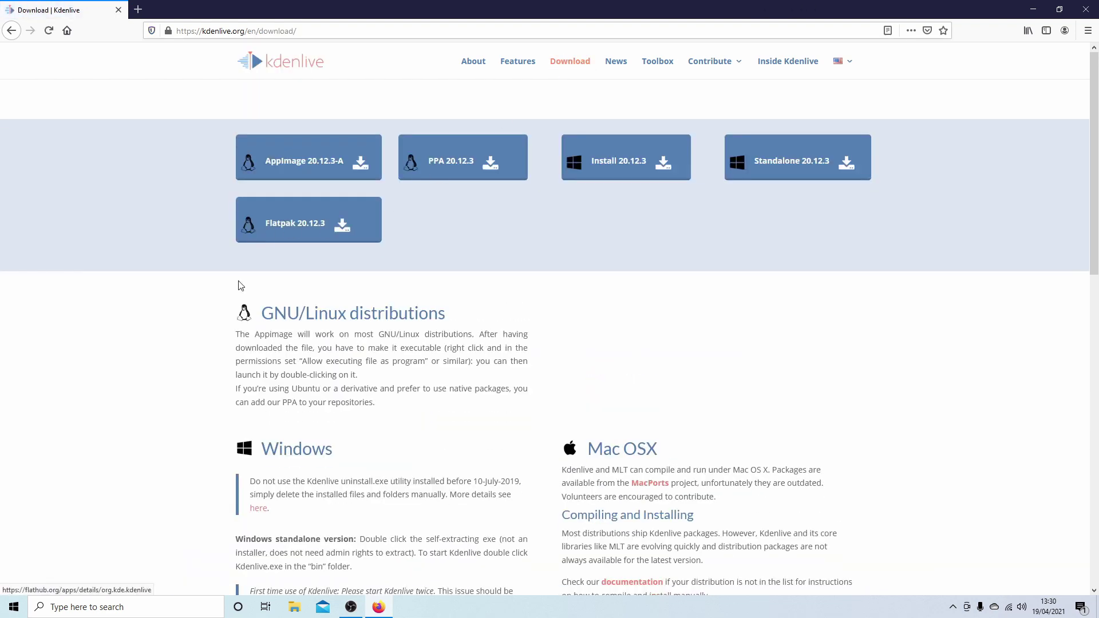
pyautogui.scroll(-3, 166, 449)
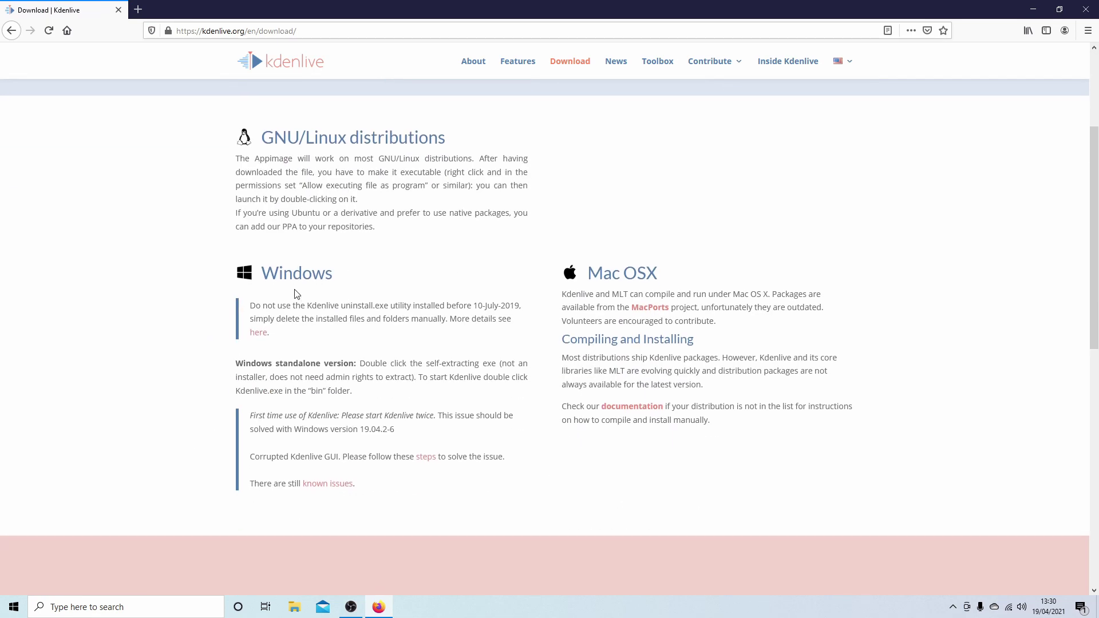
pyautogui.scroll(3, 950, 194)
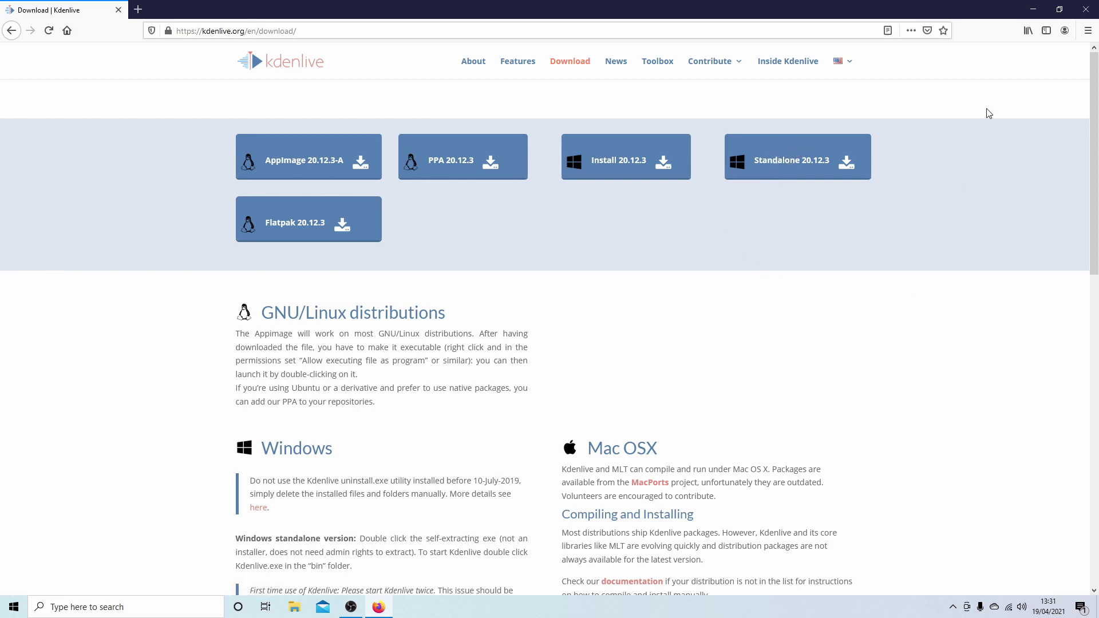
# Step: Save kdenlive-20.12.3_standalone.exe via the Standalone 20.12.3 link, then close Firefox
pyautogui.click(789, 162)
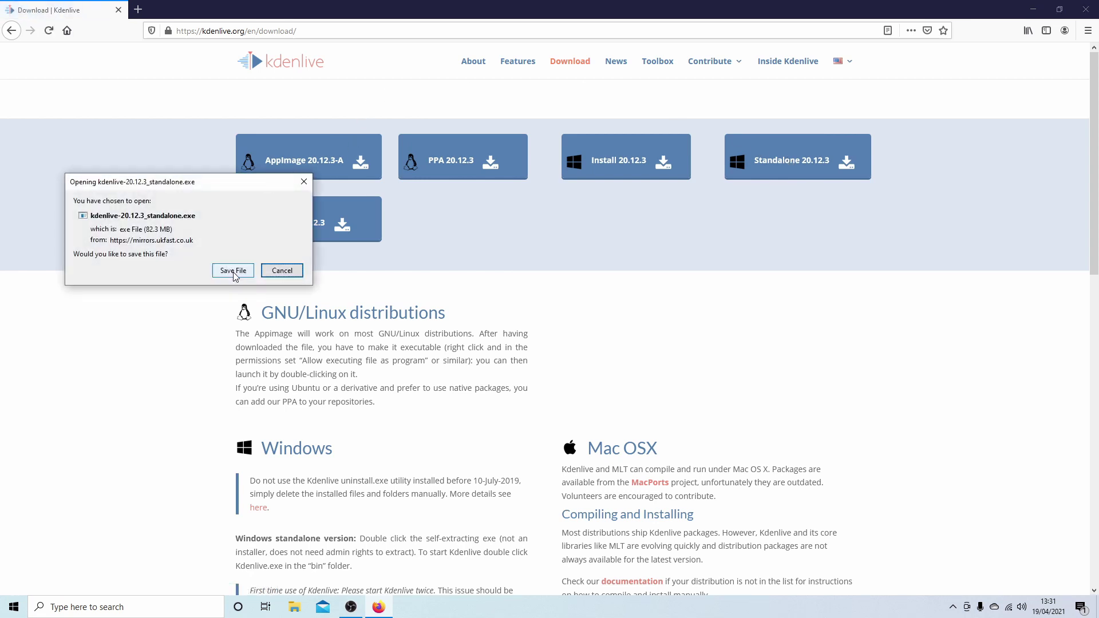
pyautogui.click(233, 272)
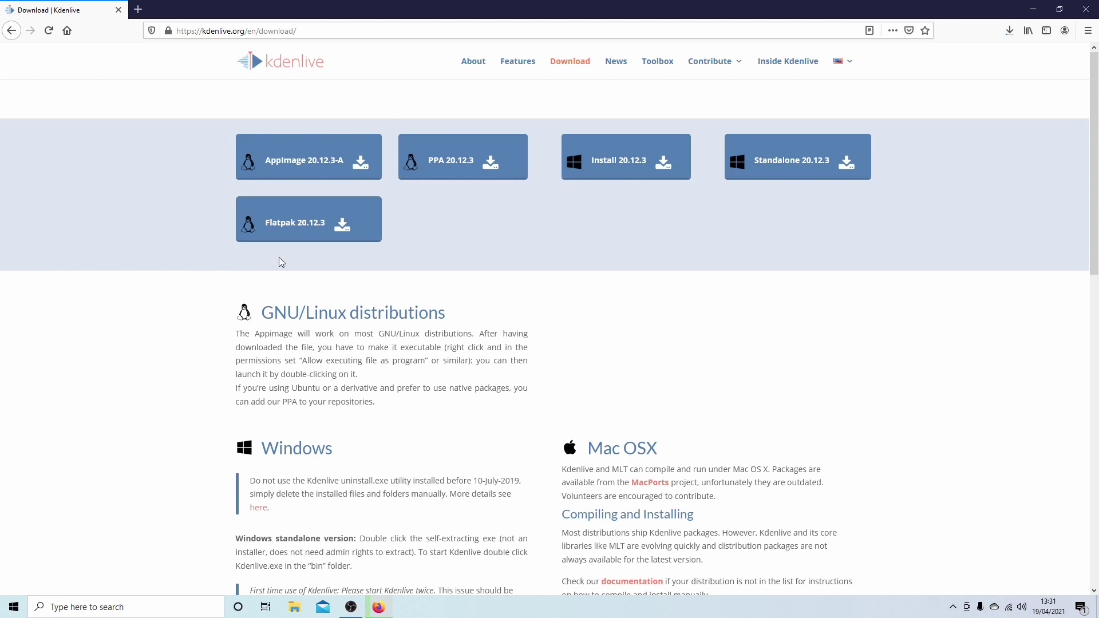
pyautogui.click(1010, 30)
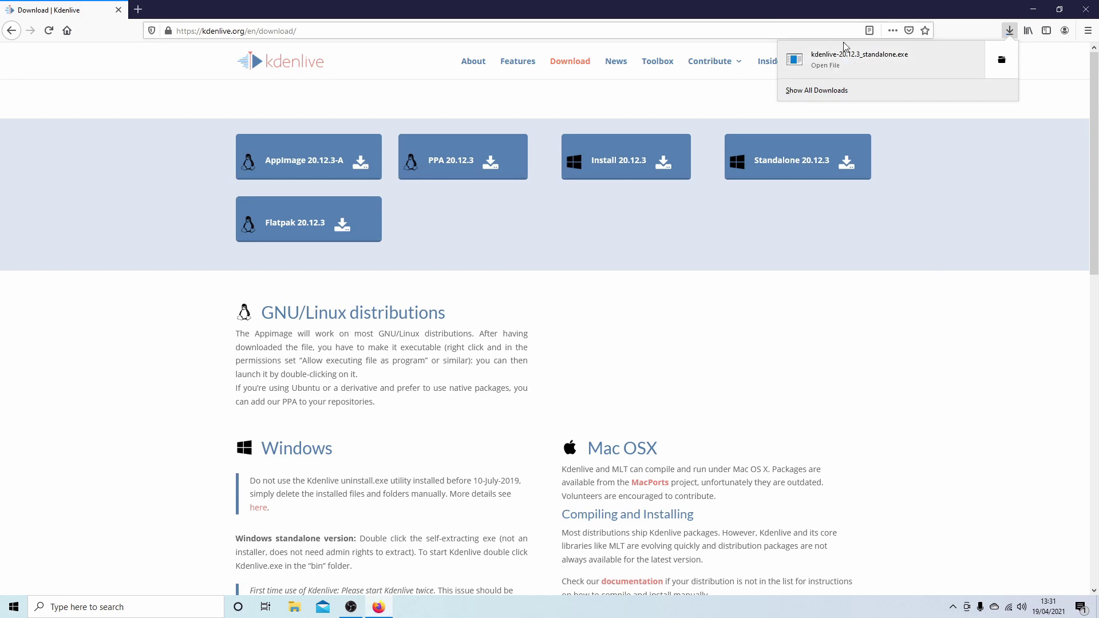
pyautogui.click(1088, 12)
pyautogui.click(1089, 12)
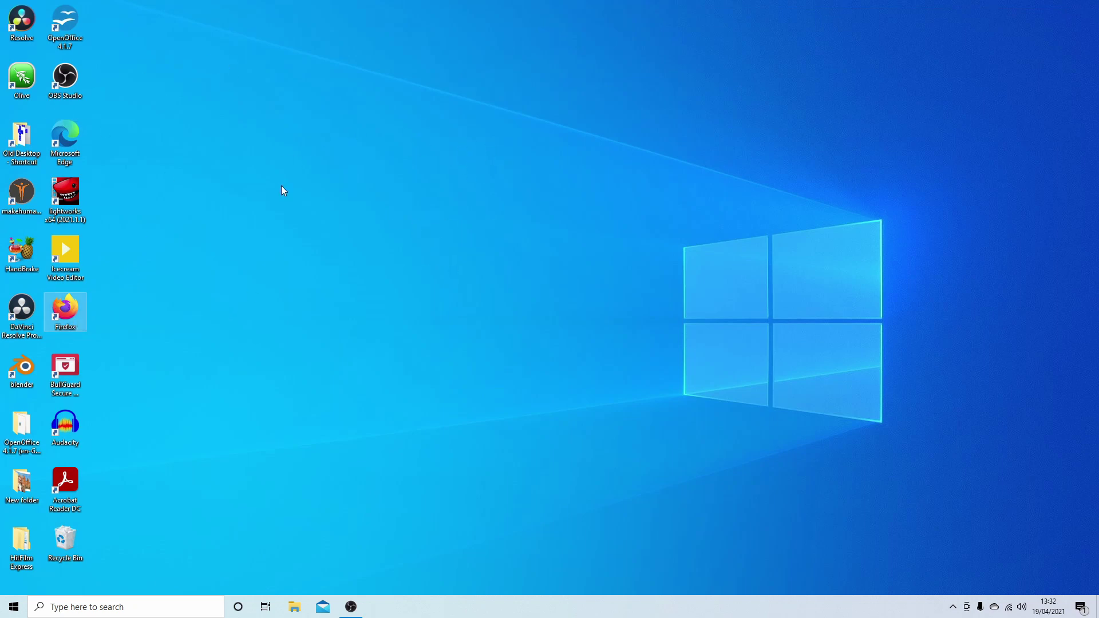
# Step: Run the downloaded kdenlive-20.12.3_standalone.exe in Downloads and extract it there
pyautogui.click(295, 609)
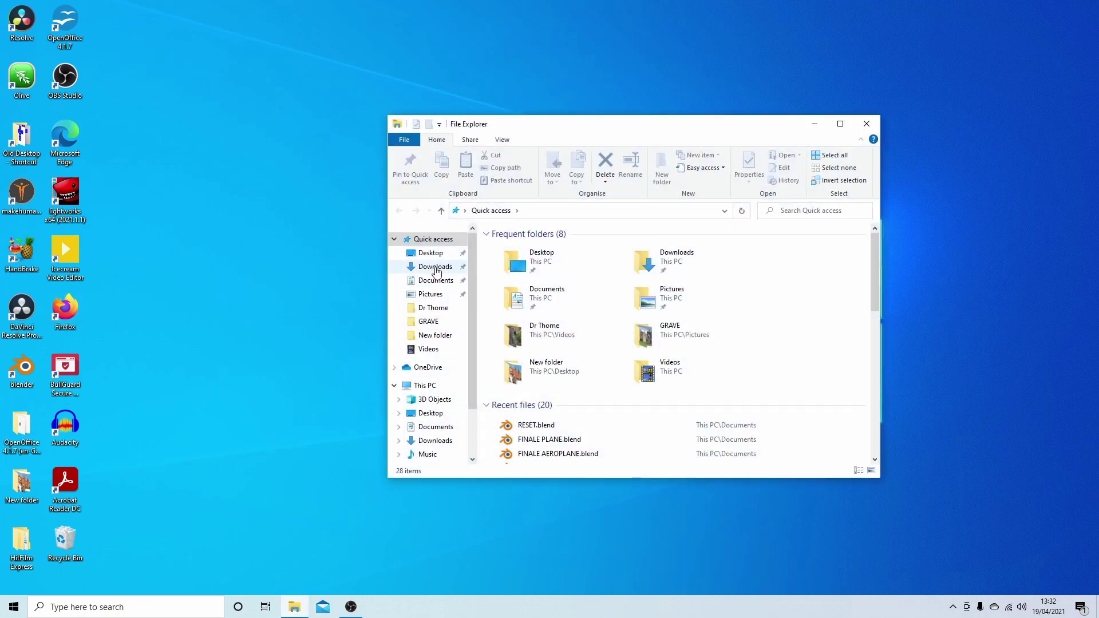
pyautogui.click(433, 268)
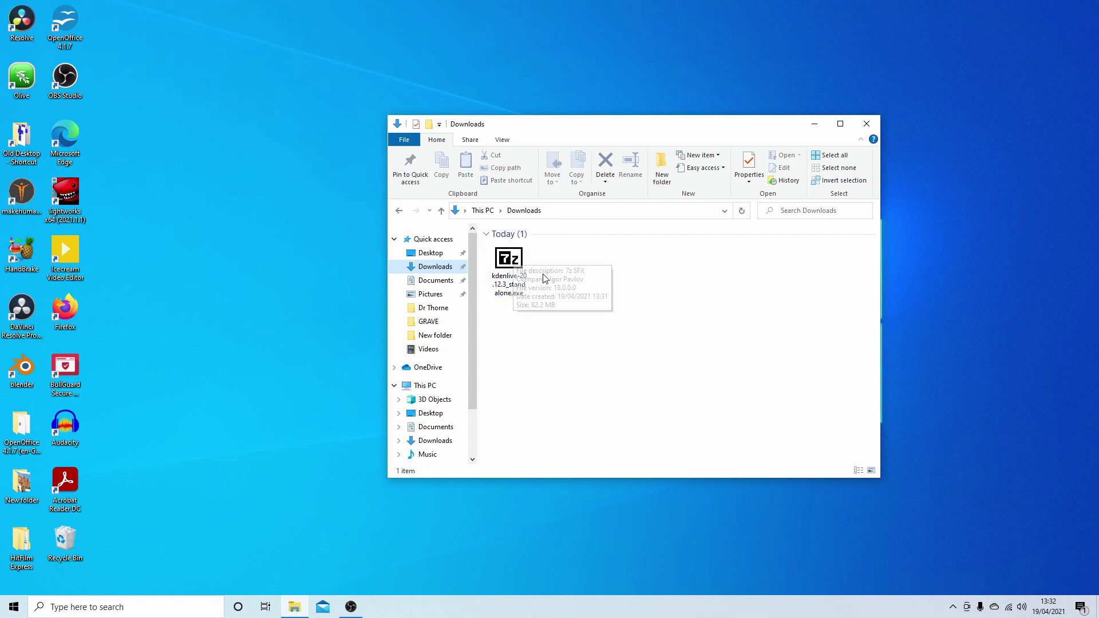
pyautogui.doubleClick(509, 262)
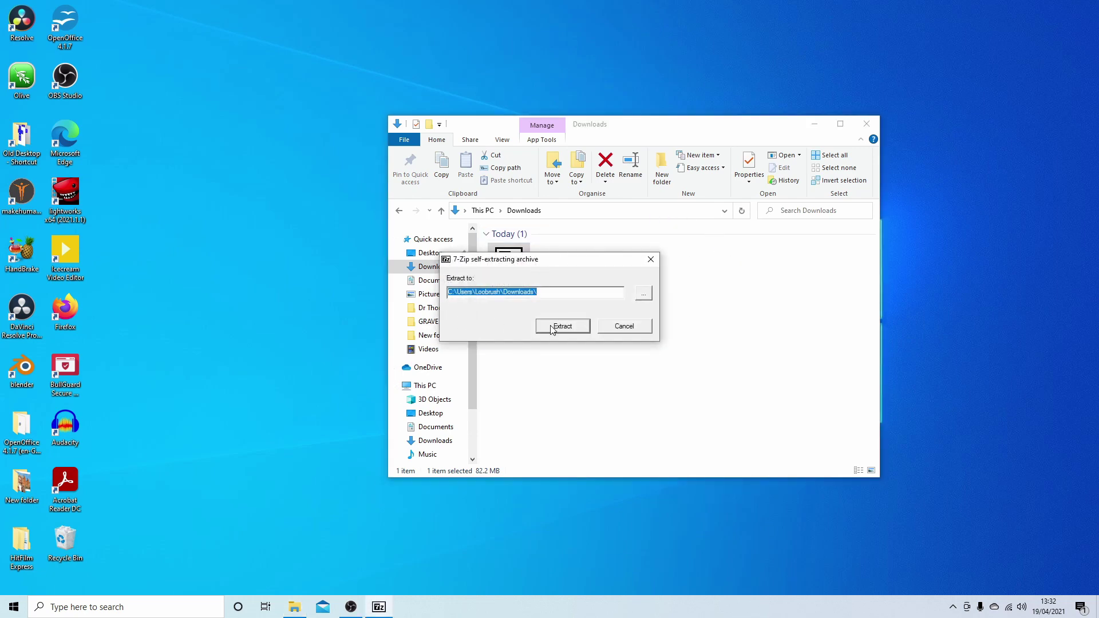
pyautogui.click(571, 328)
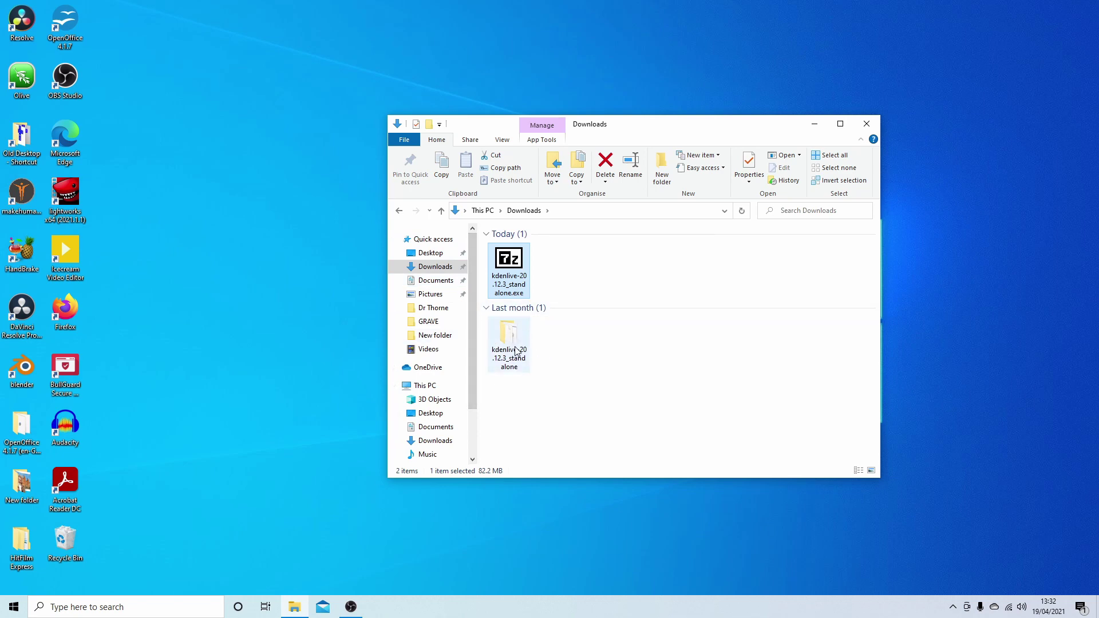
pyautogui.moveTo(515, 351)
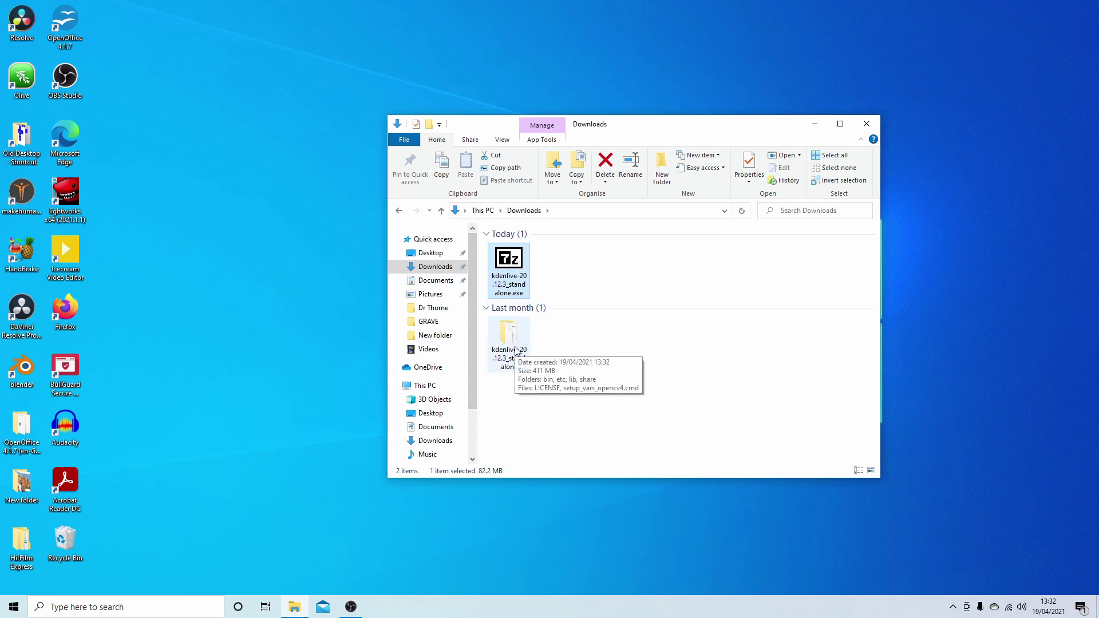
# Step: Open the extracted folder's bin directory in a maximized window and launch kdenlive.exe
pyautogui.doubleClick(516, 350)
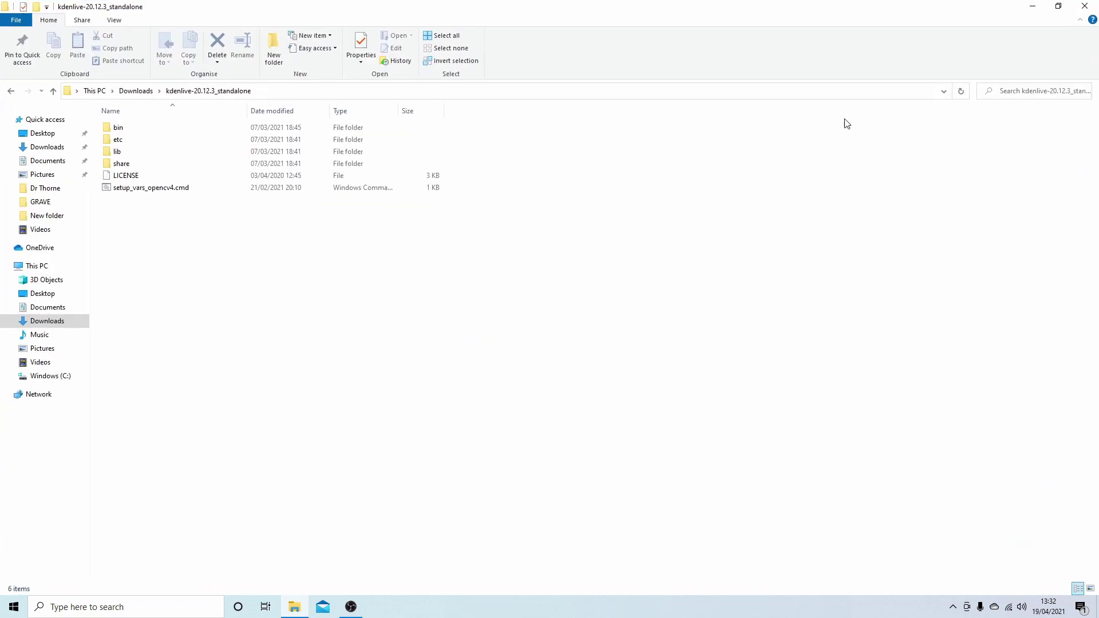
pyautogui.click(841, 123)
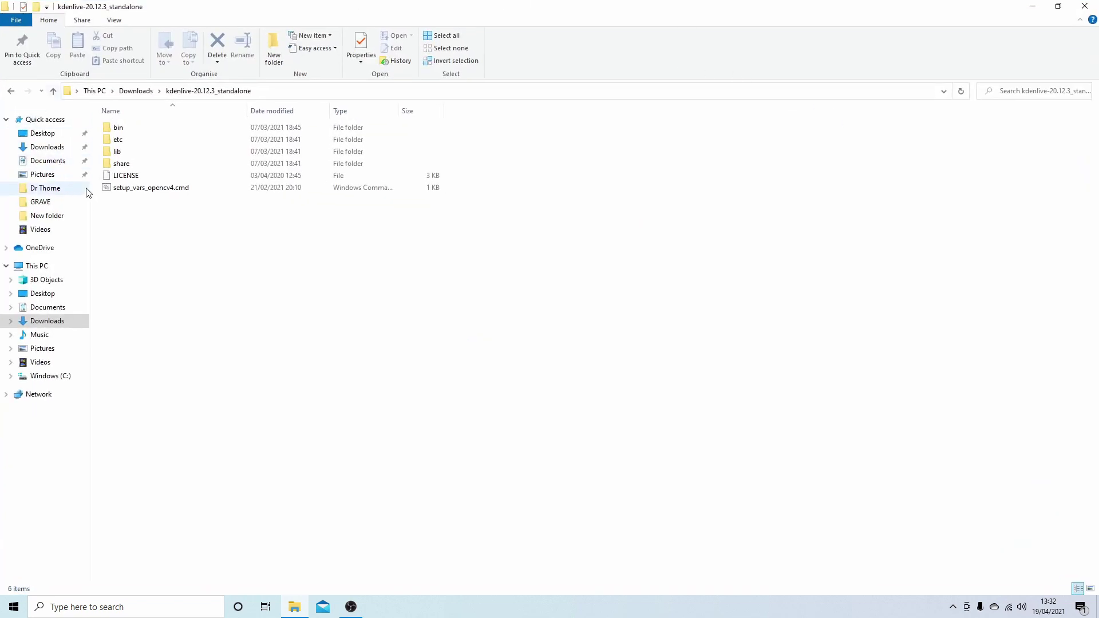
pyautogui.doubleClick(124, 132)
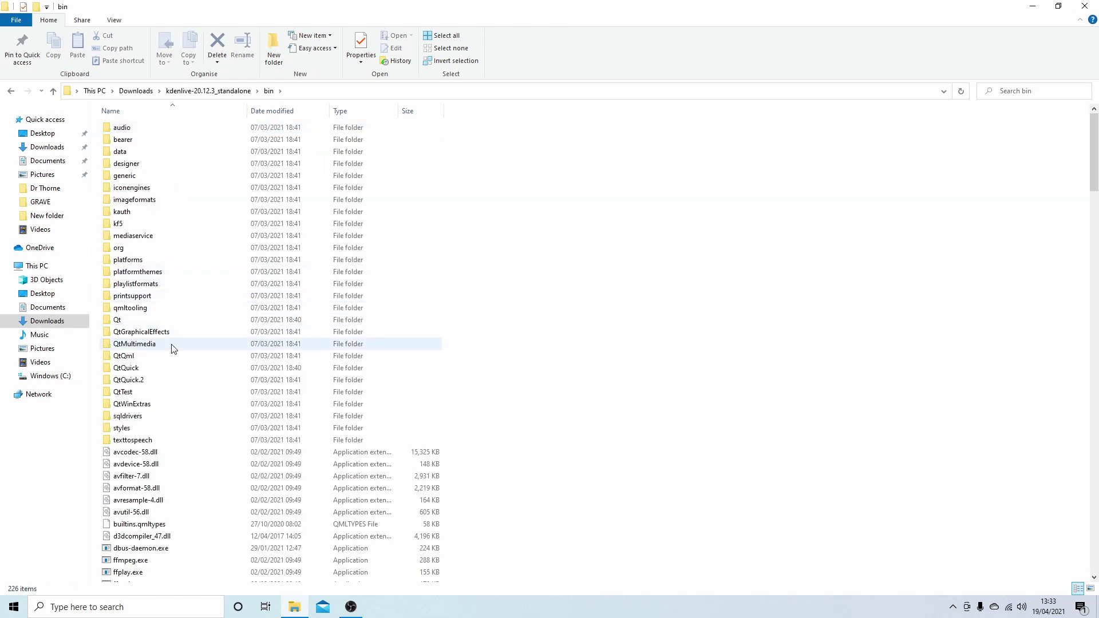
pyautogui.scroll(-2, 174, 349)
pyautogui.scroll(-6, 174, 350)
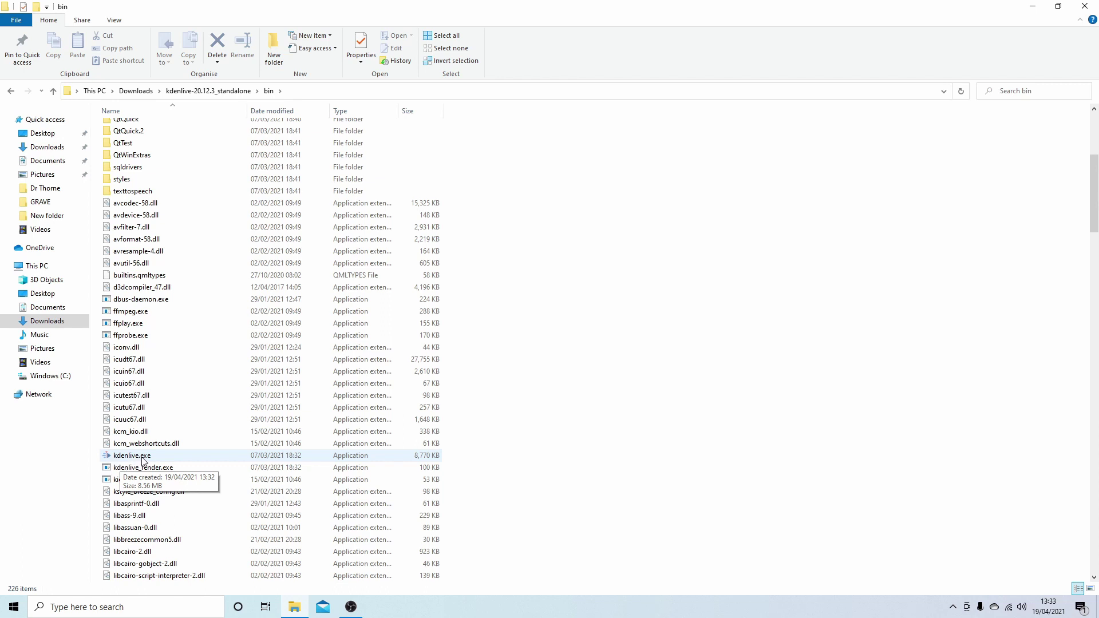
pyautogui.doubleClick(142, 458)
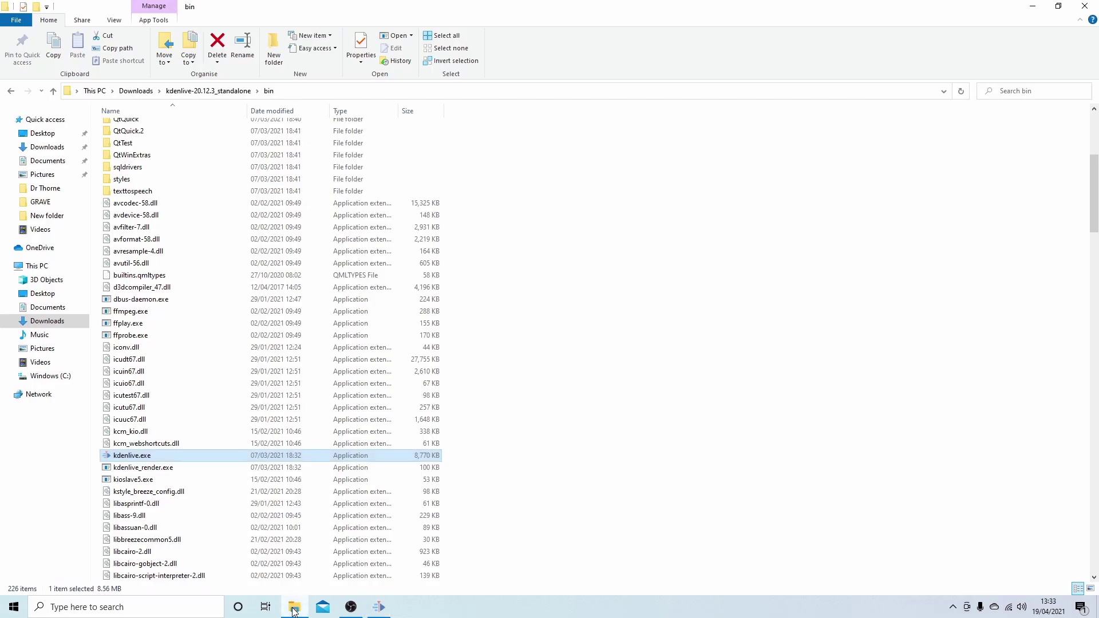
# Step: Drag 00257, 00258, 00262 and 00263.m4v from Videos\EDITS\EDITS into the Project Bin
pyautogui.click(38, 229)
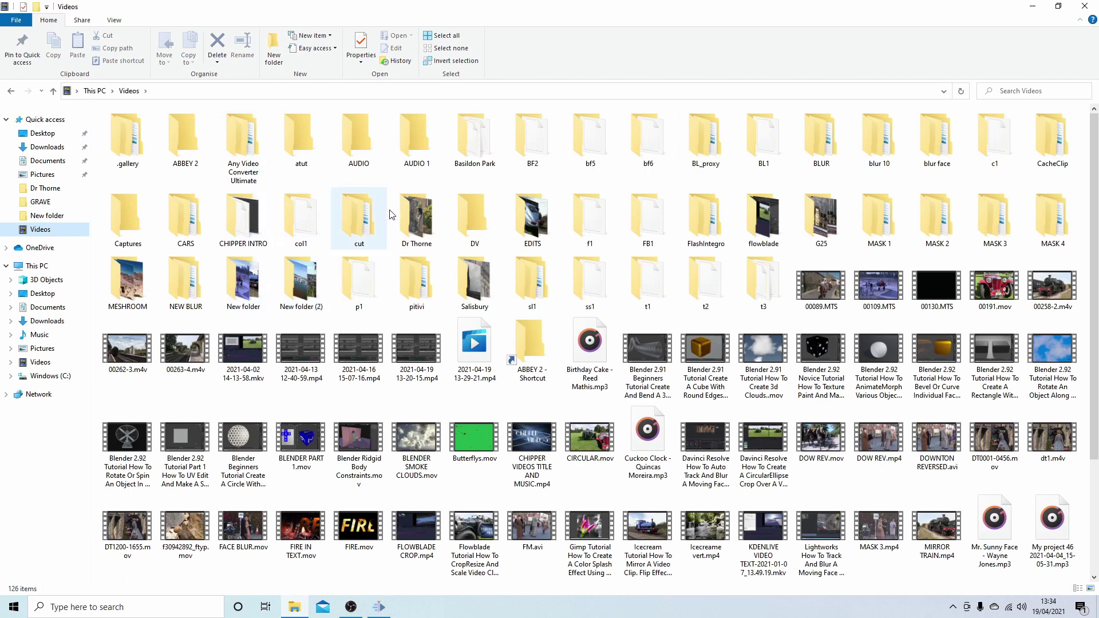
pyautogui.doubleClick(523, 218)
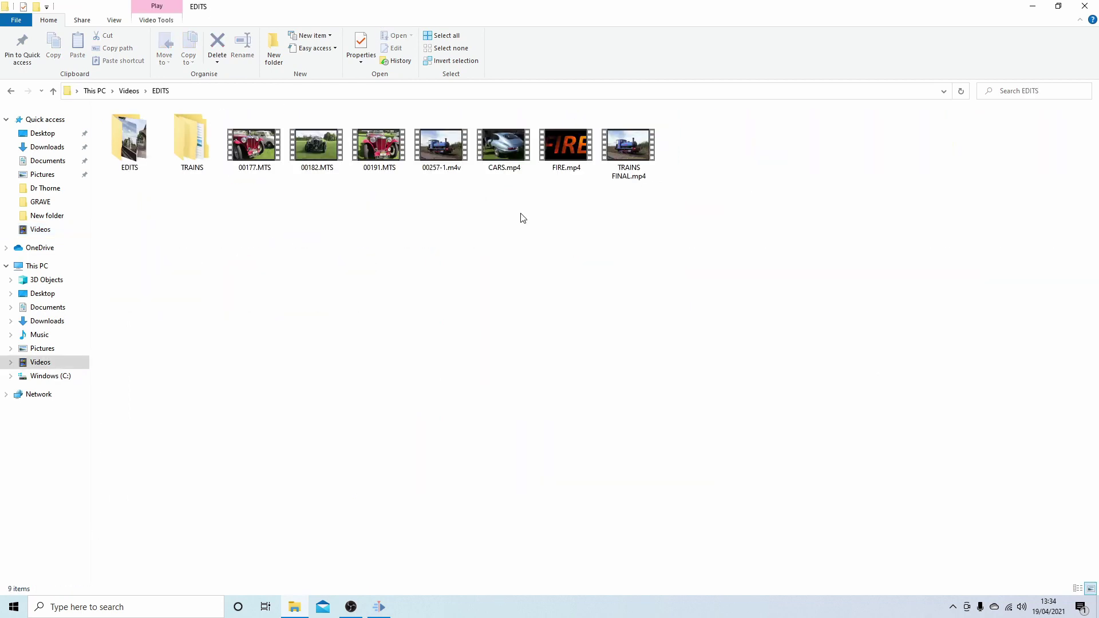
pyautogui.doubleClick(126, 129)
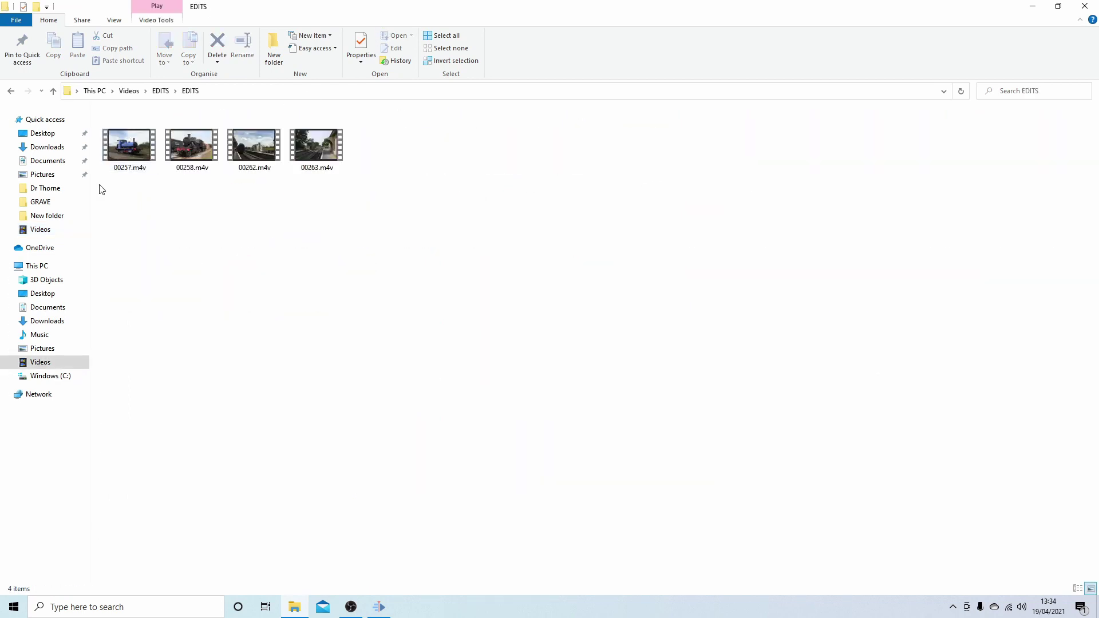
pyautogui.moveTo(100, 190); pyautogui.dragTo(400, 139)
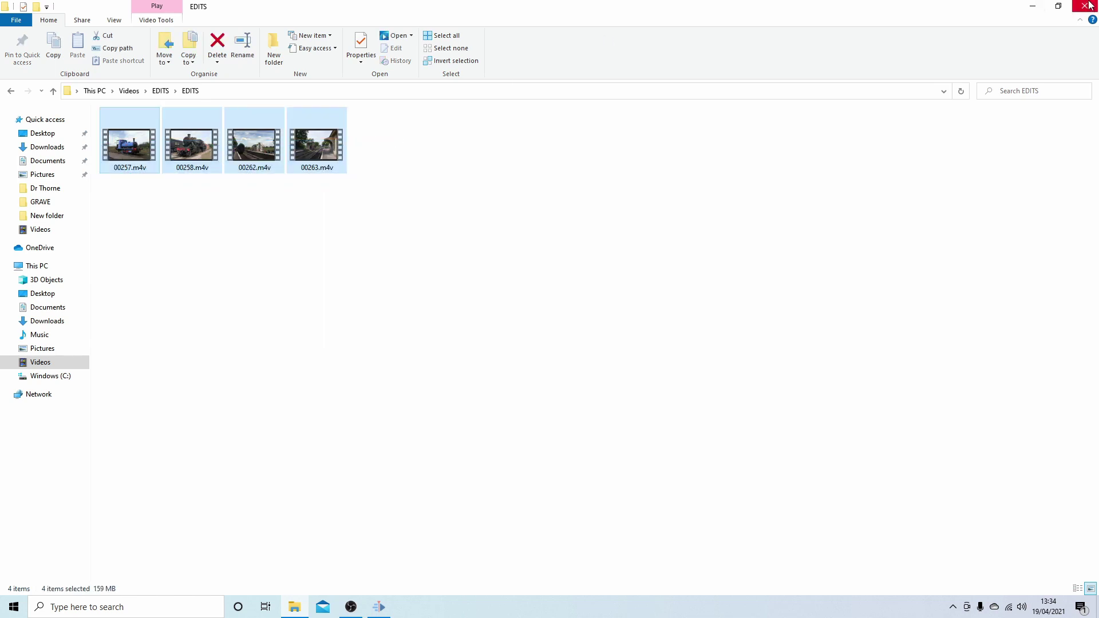
pyautogui.click(1057, 10)
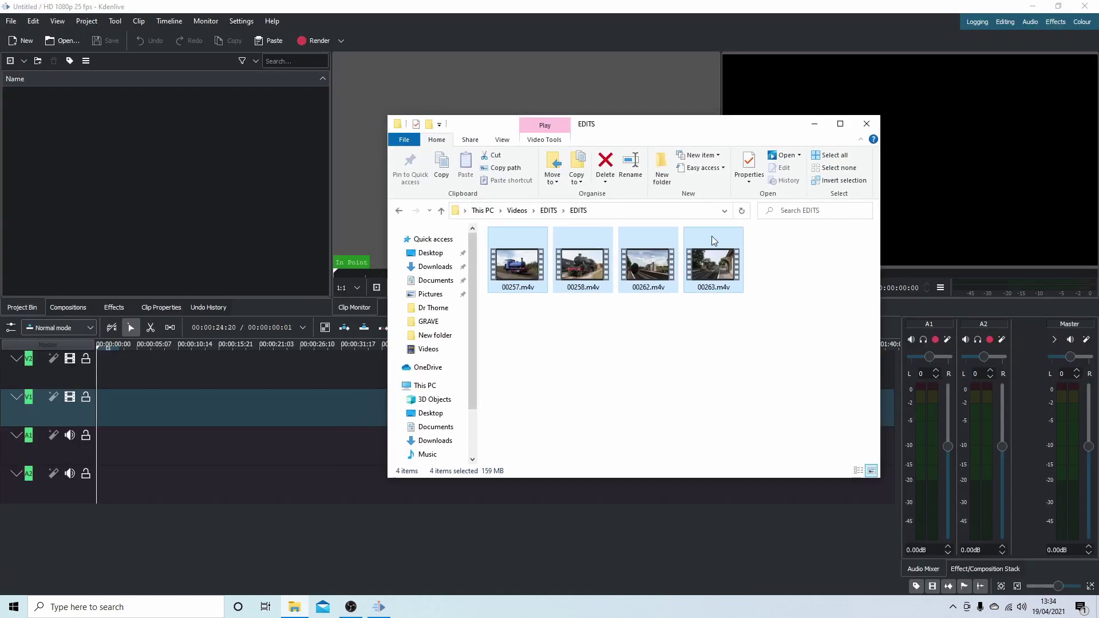
pyautogui.moveTo(278, 185); pyautogui.dragTo(47, 180)
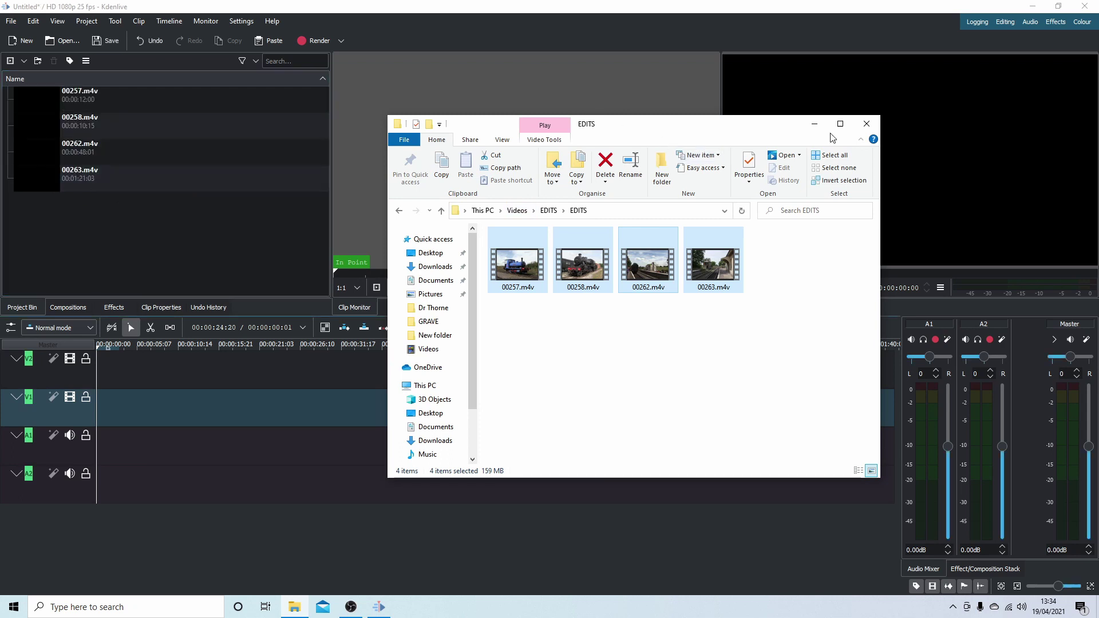
pyautogui.click(873, 123)
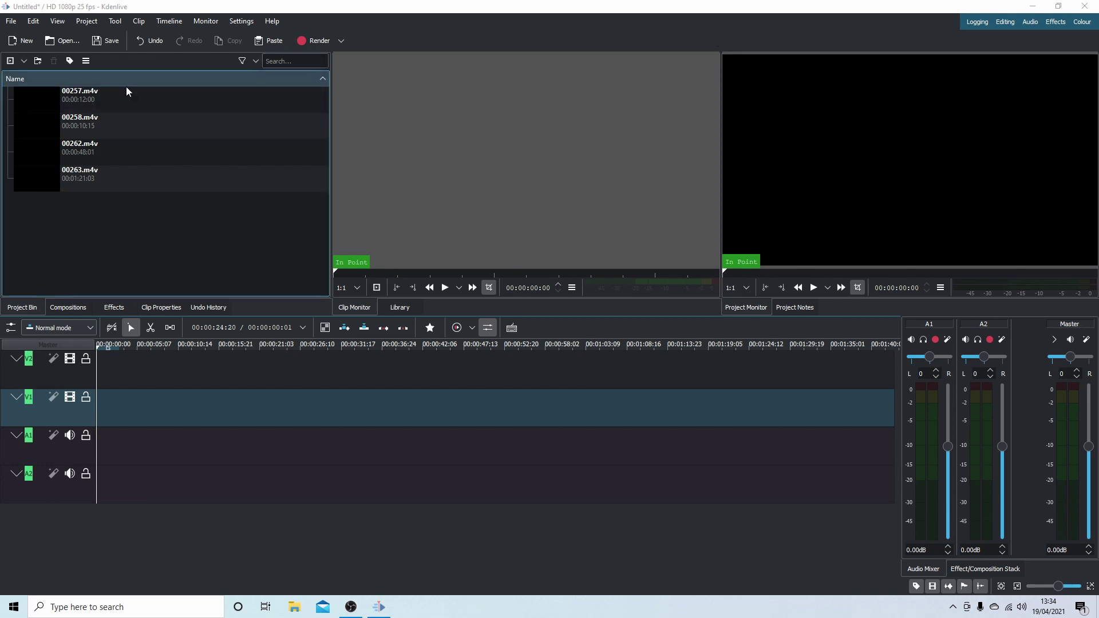
pyautogui.moveTo(83, 102)
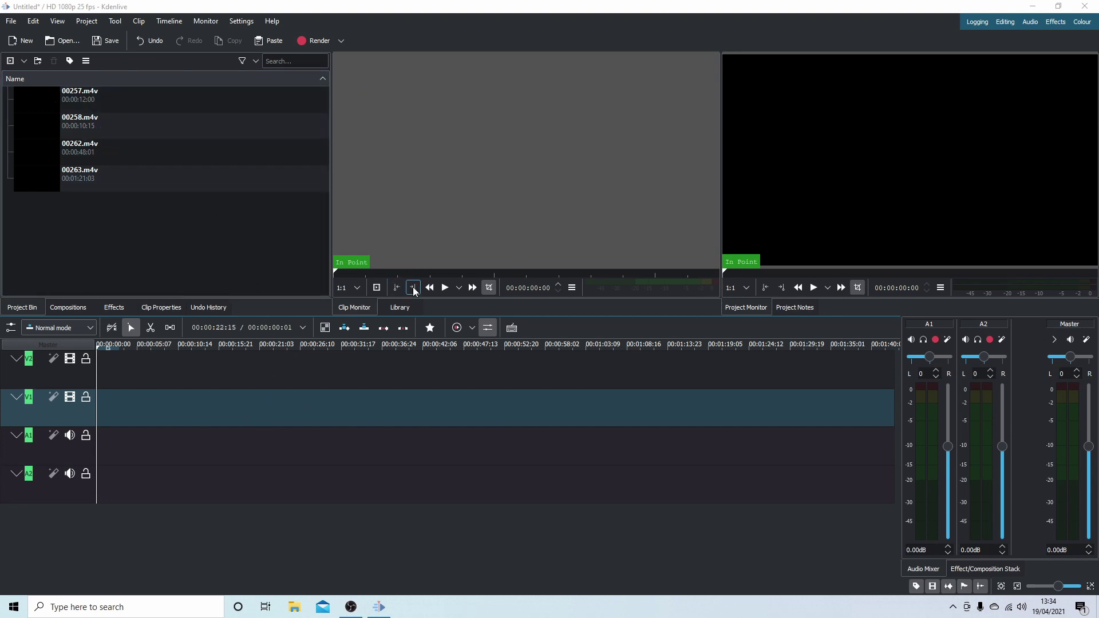
# Step: Set 00257's zone in at 00:00:02:12 and zone out at 00:00:09:03
pyautogui.click(128, 96)
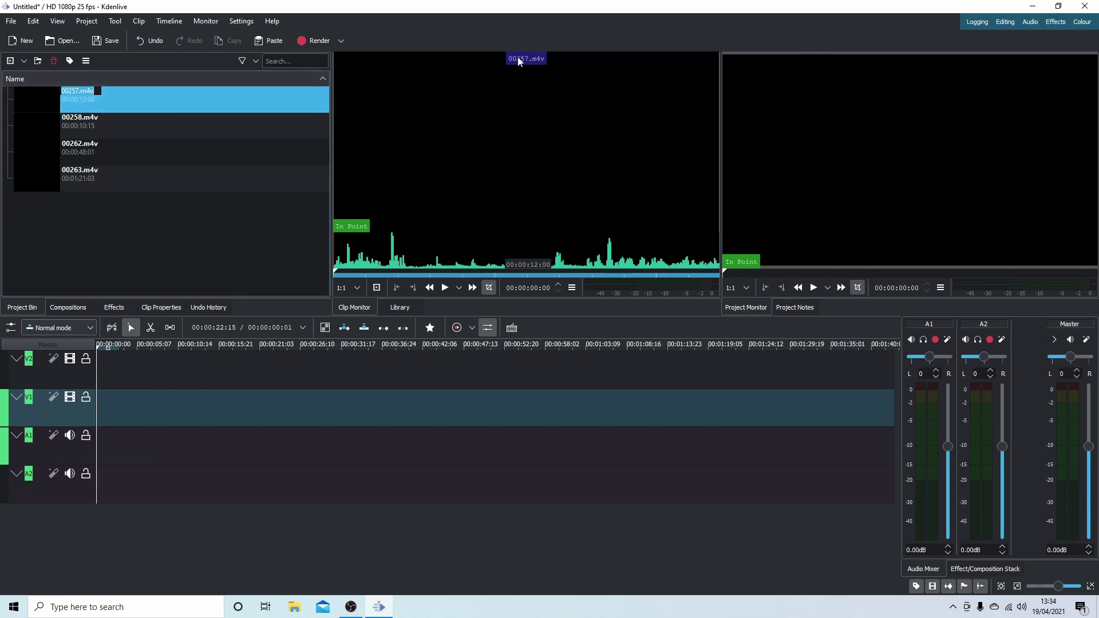
pyautogui.click(444, 288)
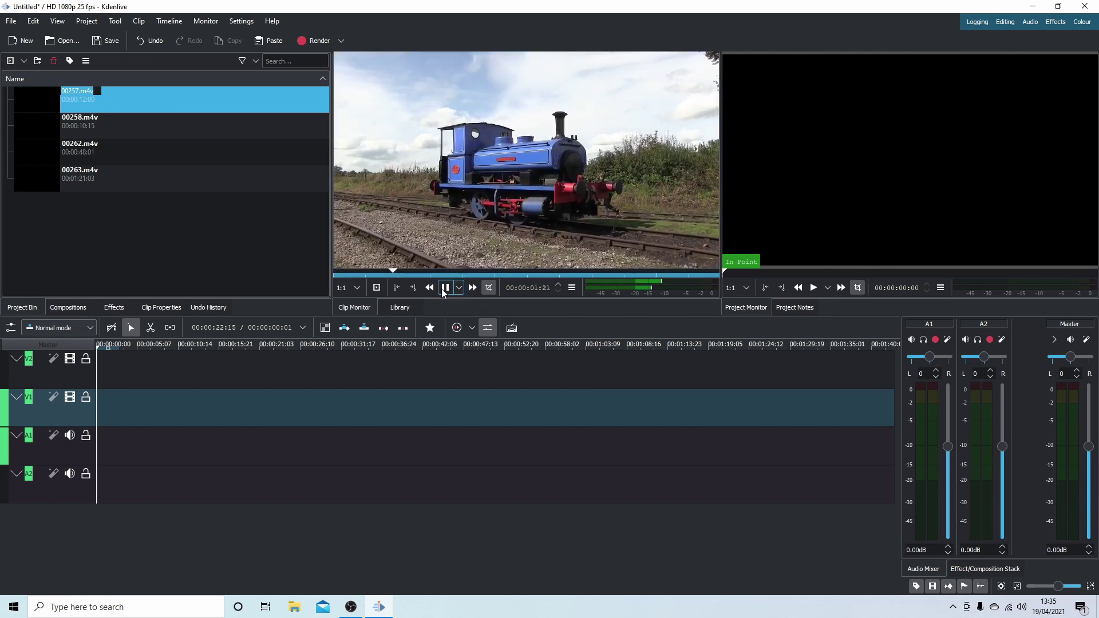
pyautogui.click(445, 288)
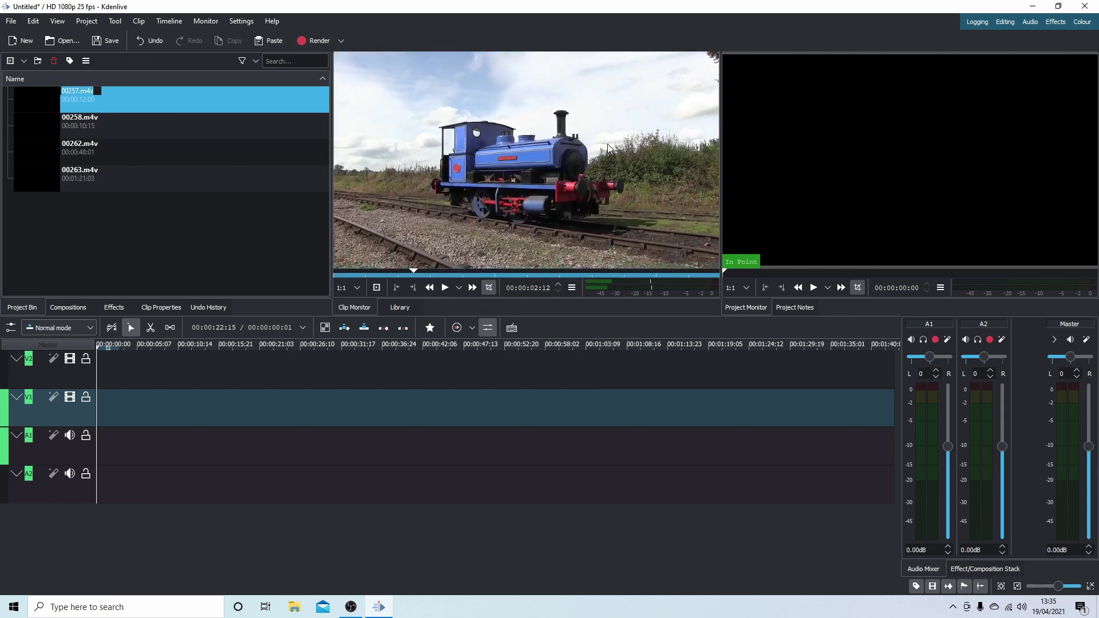
pyautogui.moveTo(473, 228)
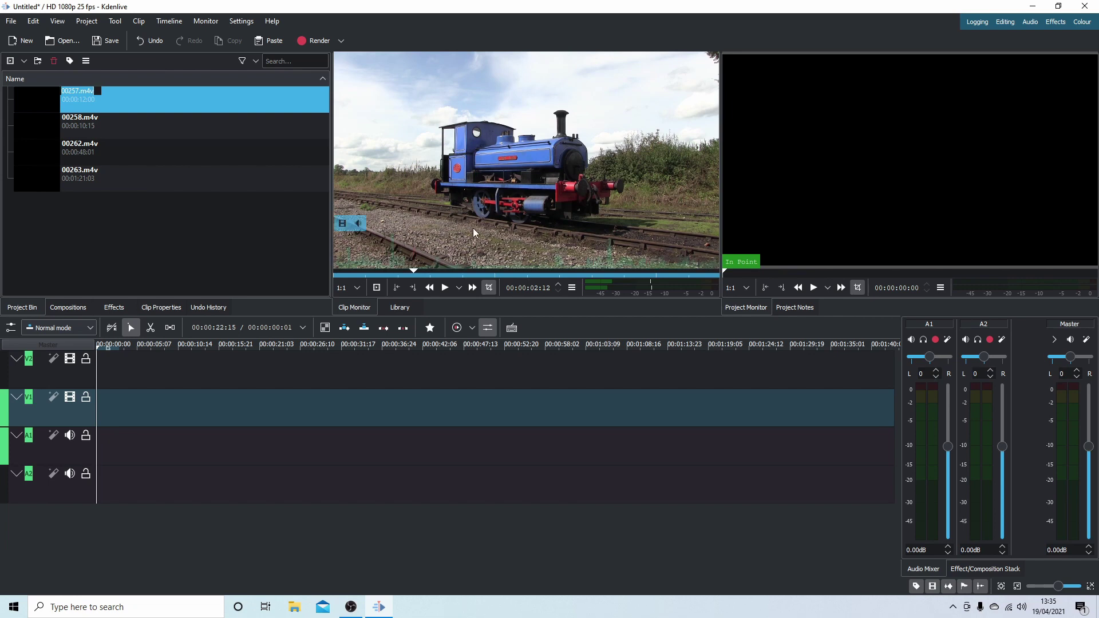
pyautogui.click(397, 288)
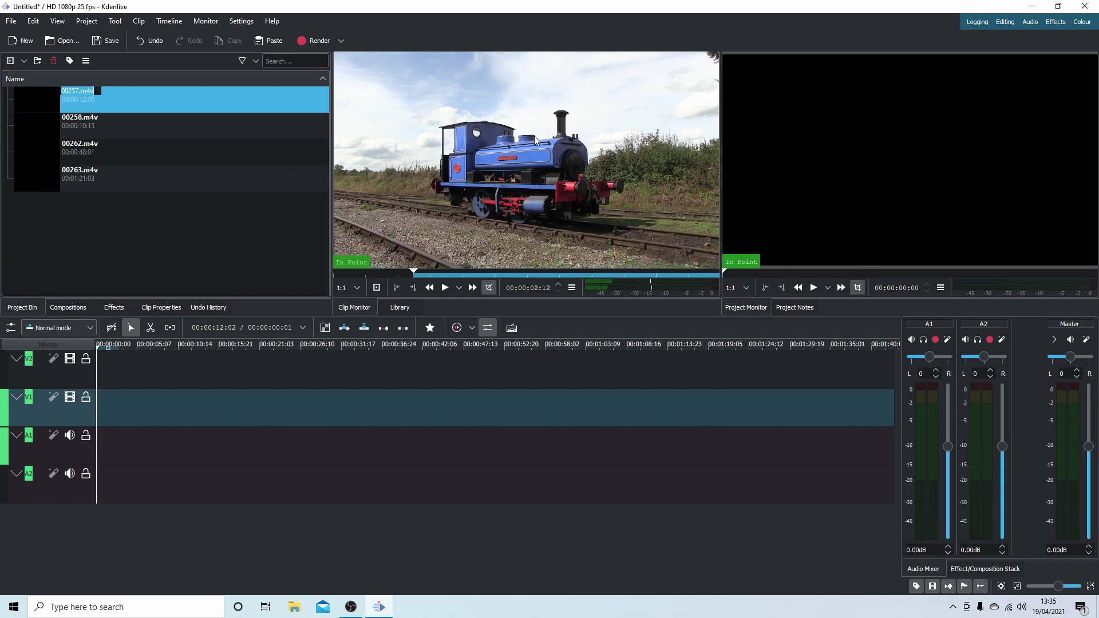
pyautogui.click(445, 288)
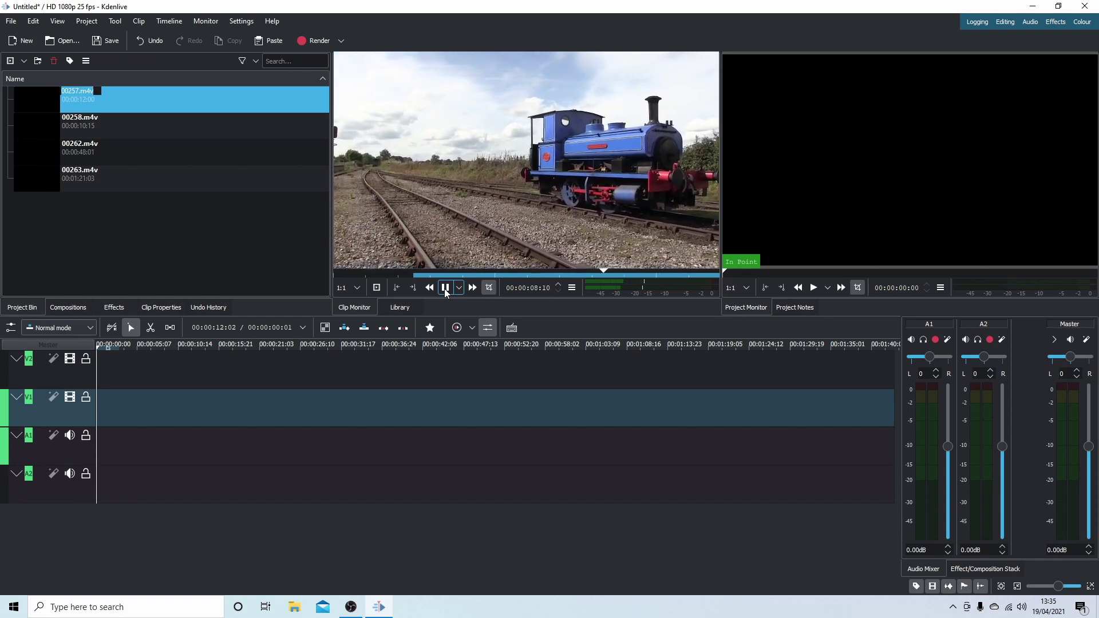
pyautogui.click(445, 288)
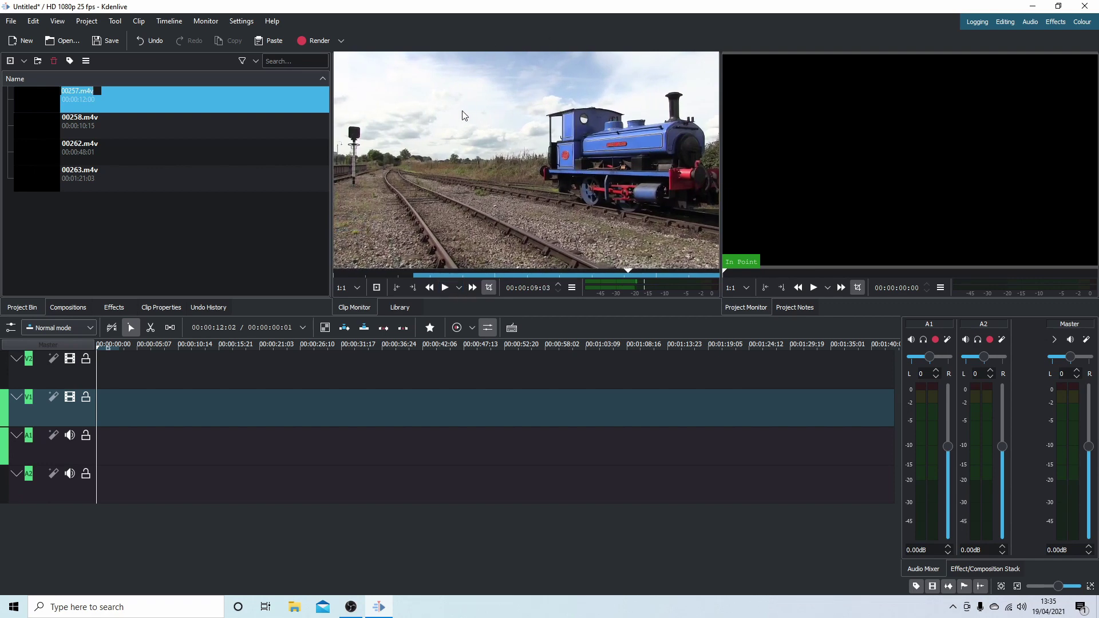
pyautogui.click(414, 289)
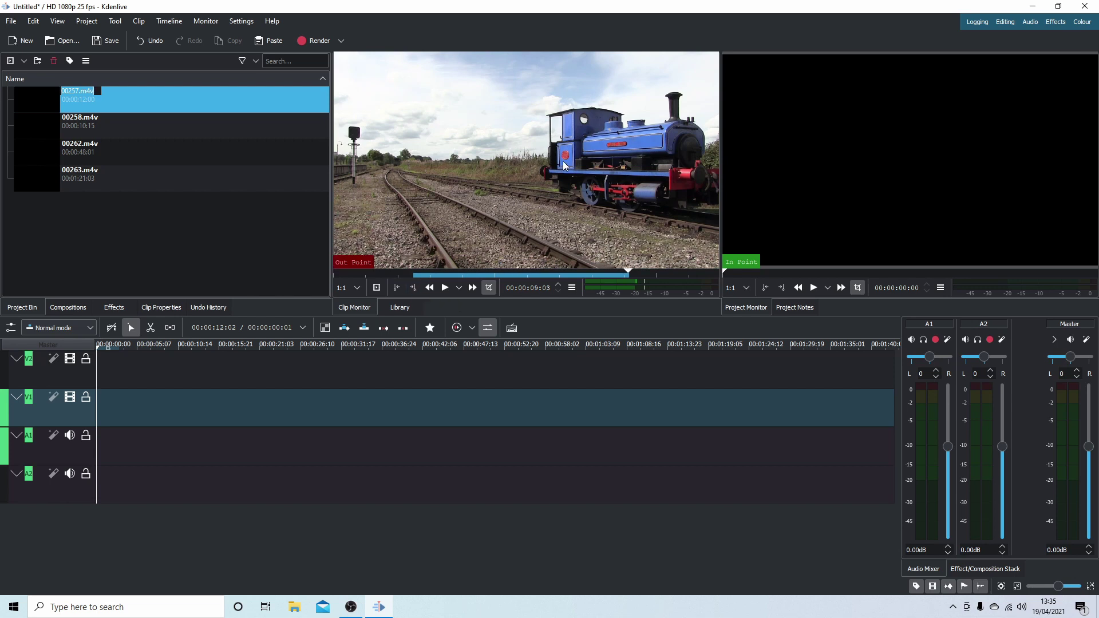
# Step: Drop the trimmed 00257 at the start of the timeline and preview its opening frame
pyautogui.moveTo(527, 139); pyautogui.dragTo(95, 406)
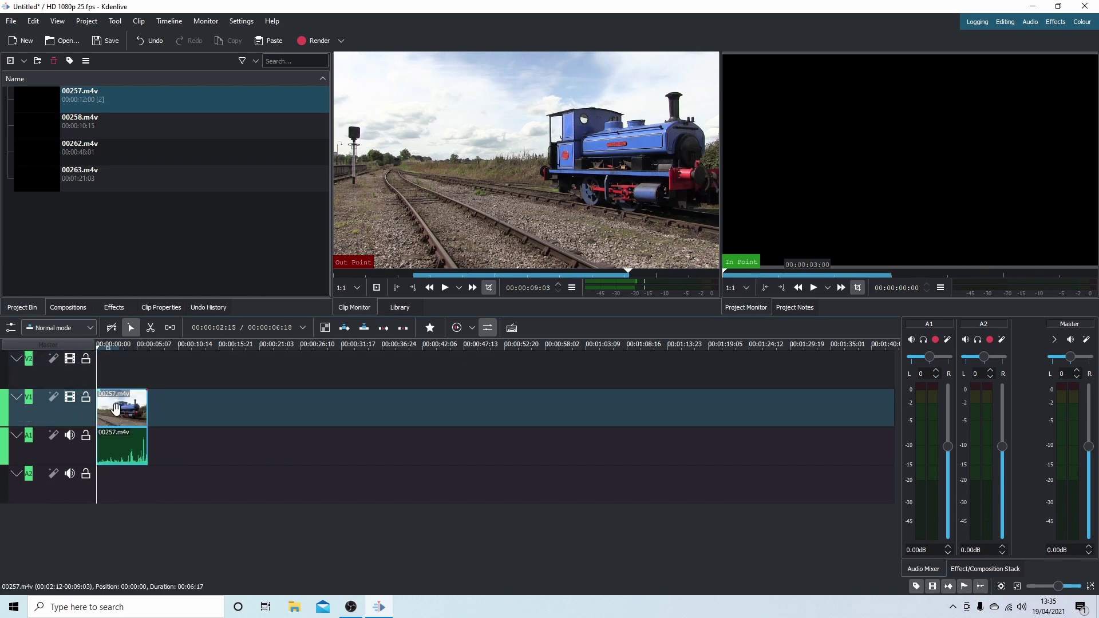
pyautogui.click(116, 409)
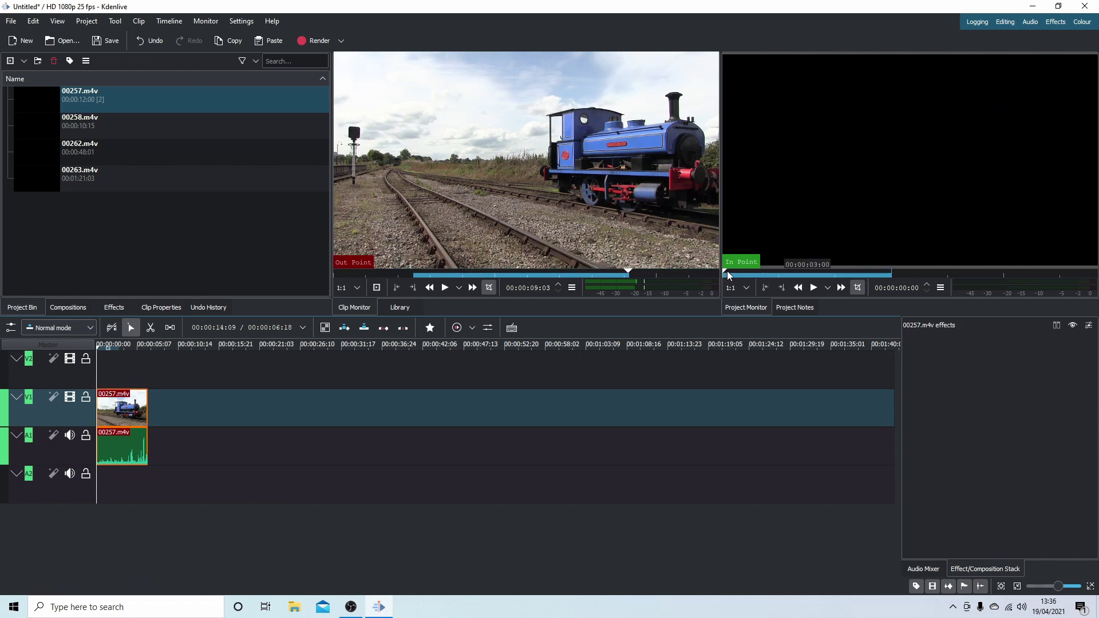
pyautogui.moveTo(726, 271); pyautogui.dragTo(718, 277)
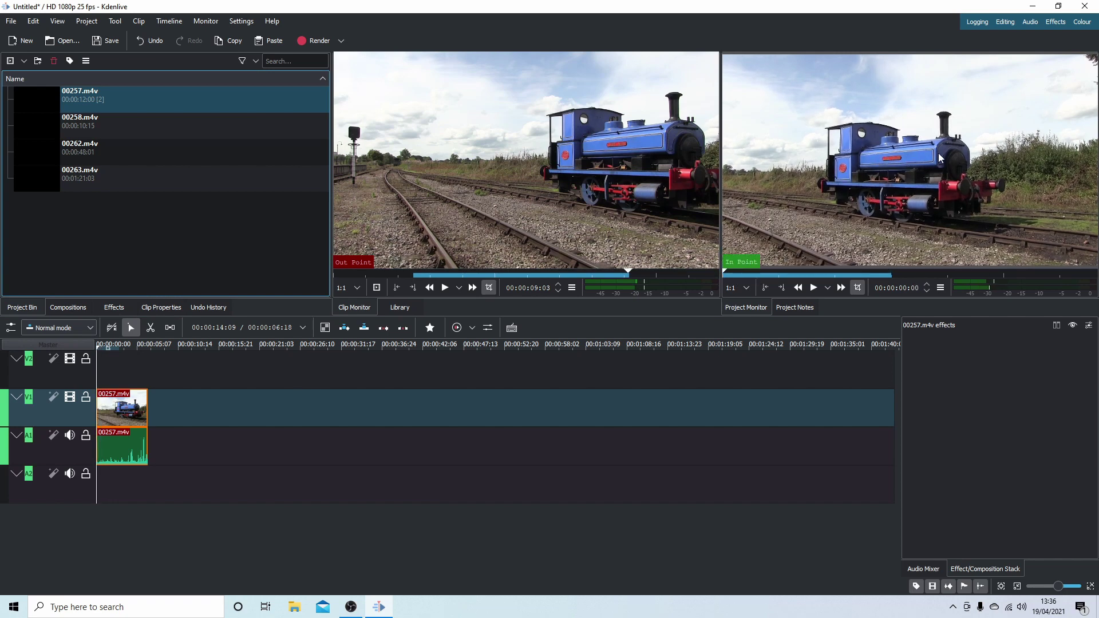
# Step: Set 00258's zone to 00:00:04:07–00:00:09:02 and drag it onto V1 after 00257
pyautogui.click(142, 122)
pyautogui.click(238, 114)
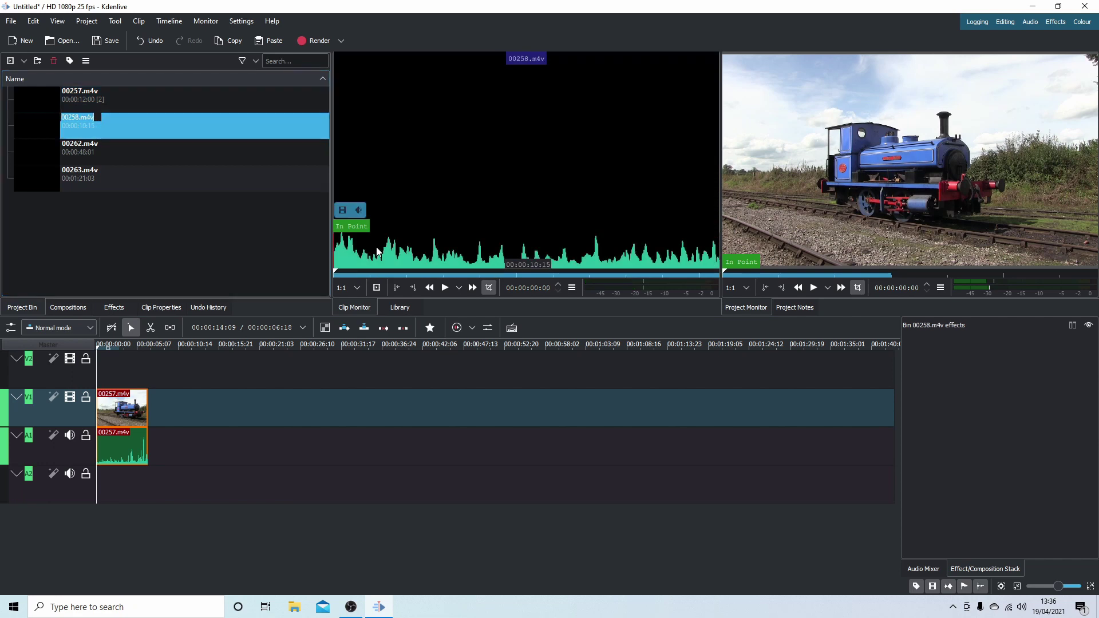
pyautogui.moveTo(335, 271); pyautogui.dragTo(490, 266)
pyautogui.click(395, 290)
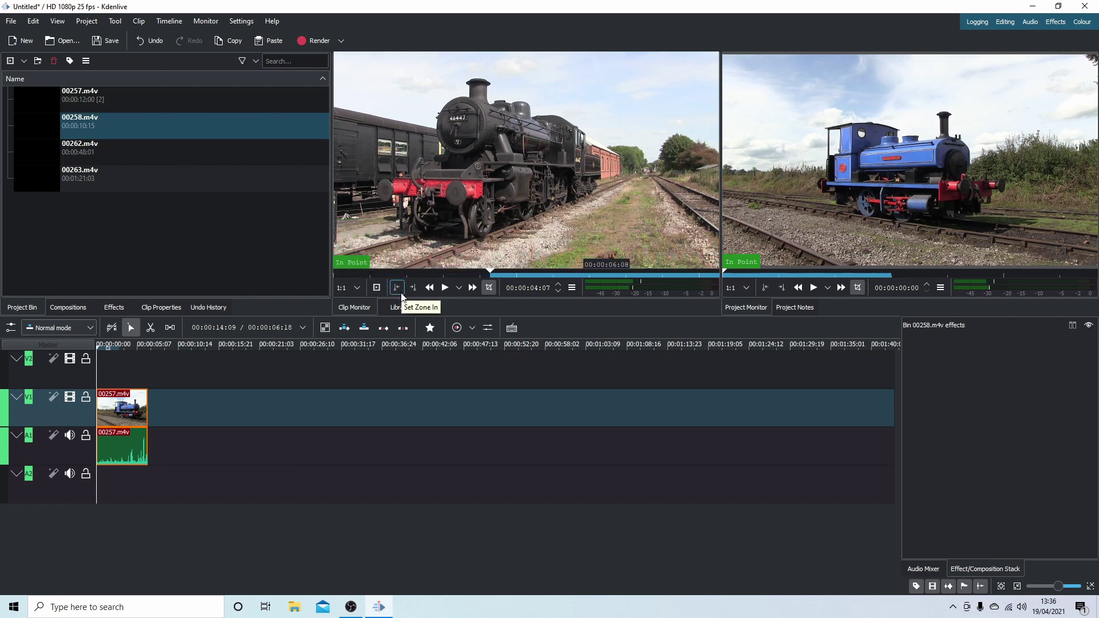
pyautogui.moveTo(497, 268)
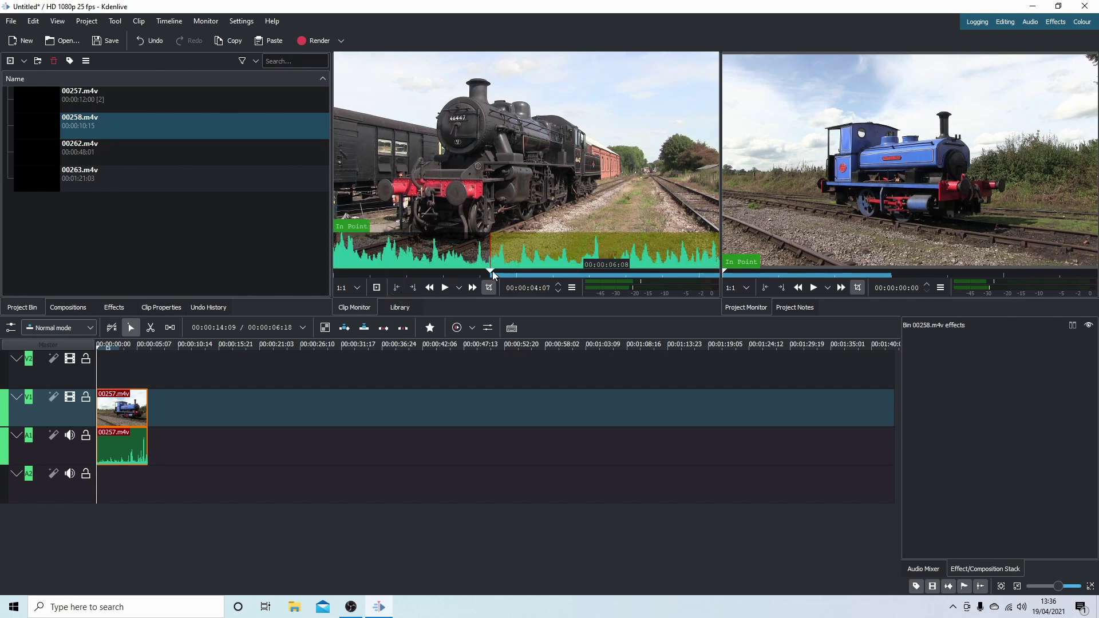
pyautogui.moveTo(492, 268); pyautogui.dragTo(666, 274)
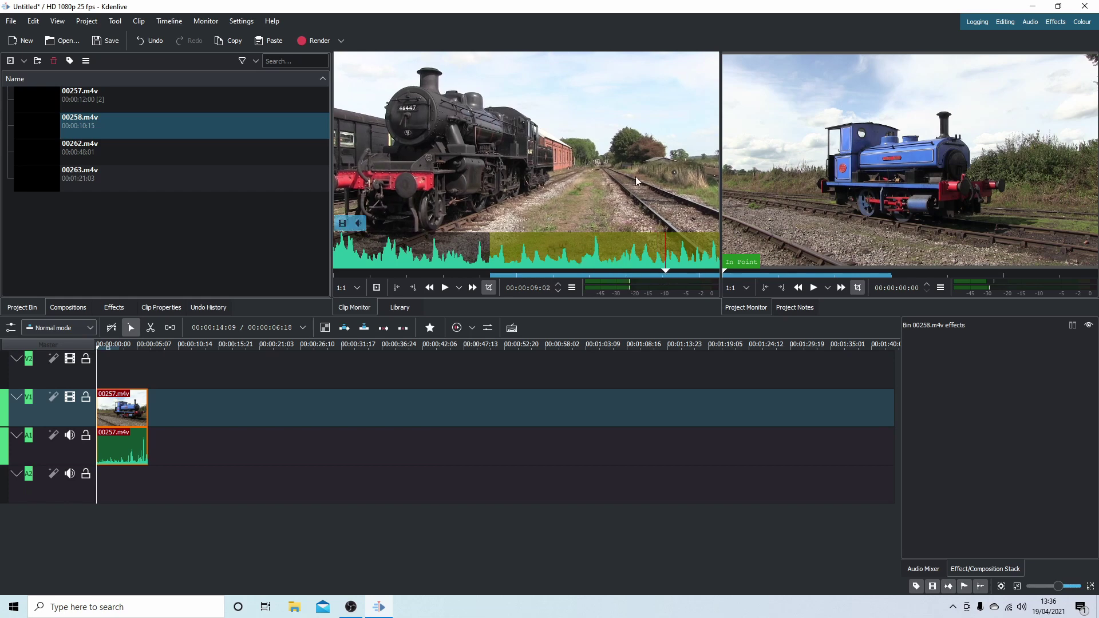
pyautogui.click(413, 288)
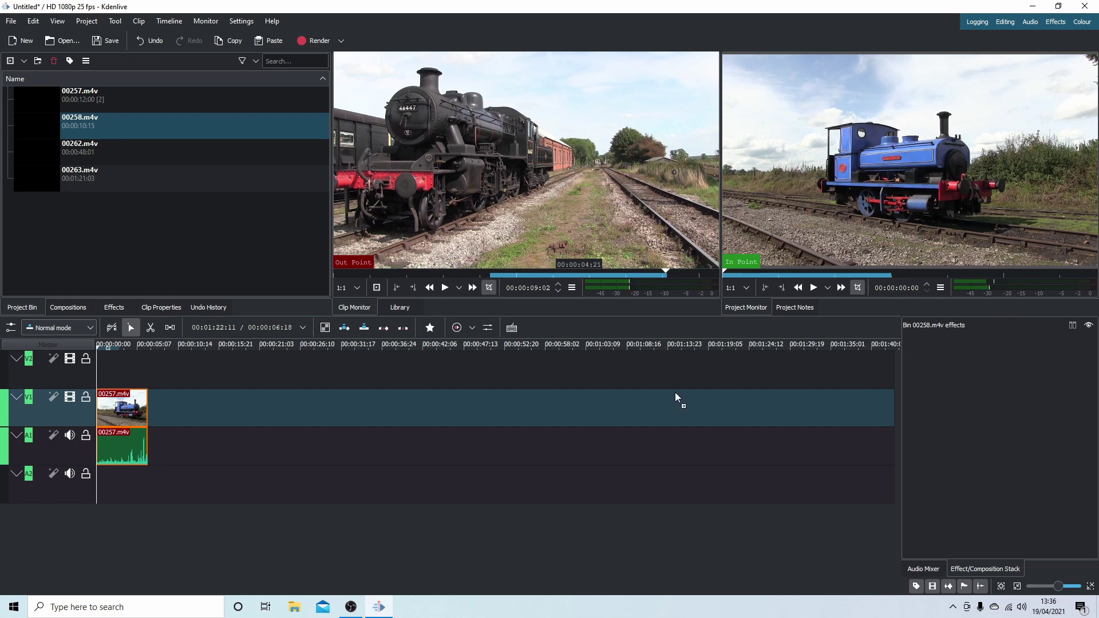
pyautogui.moveTo(653, 418); pyautogui.dragTo(166, 408)
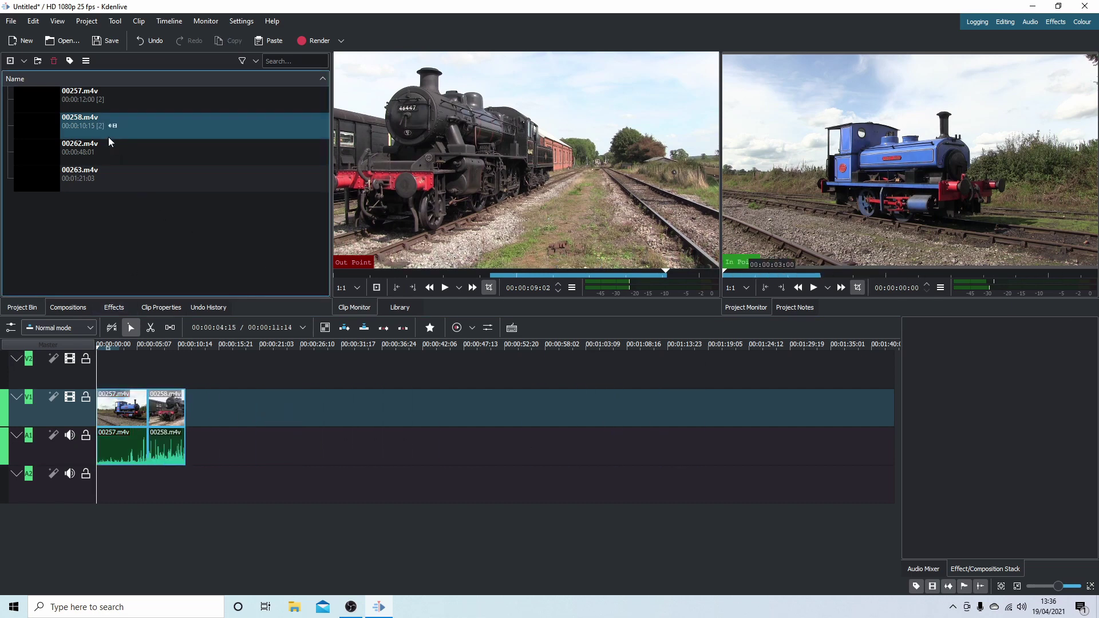
# Step: Mark an in/out zone on 00262.m4v and append it after 00258, totalling 00:00:21:07
pyautogui.click(123, 152)
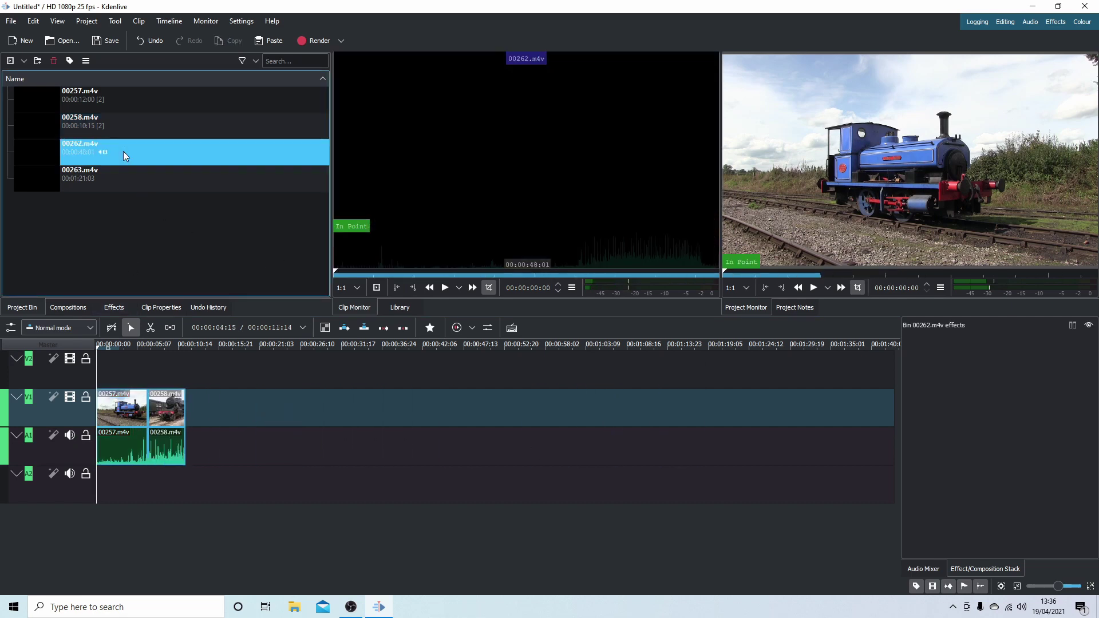
pyautogui.click(125, 152)
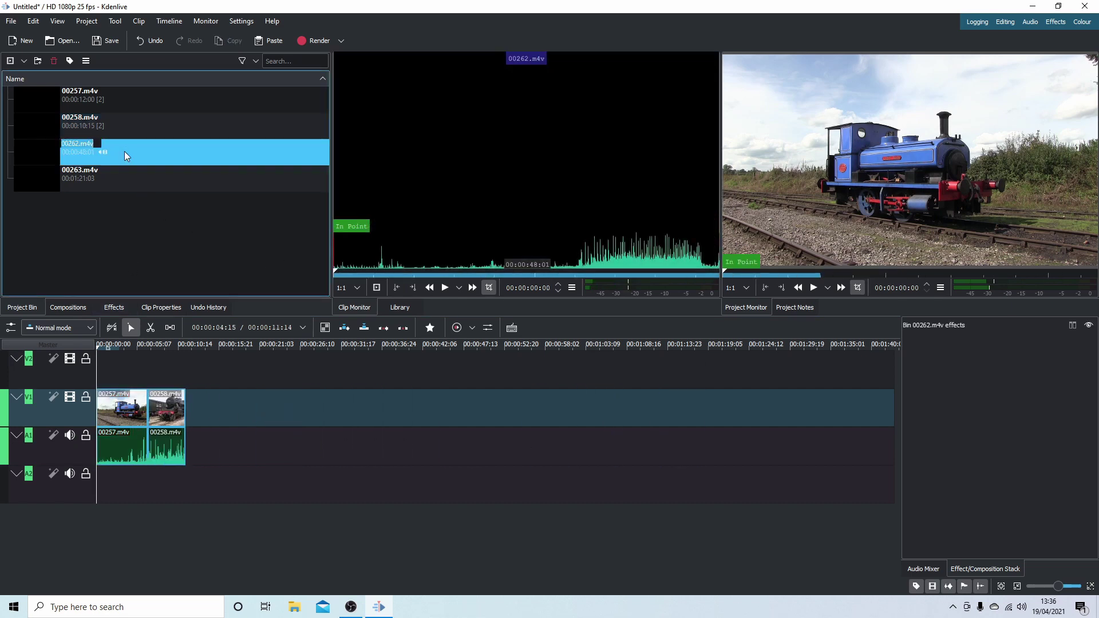
pyautogui.click(344, 273)
pyautogui.moveTo(344, 273); pyautogui.dragTo(532, 288)
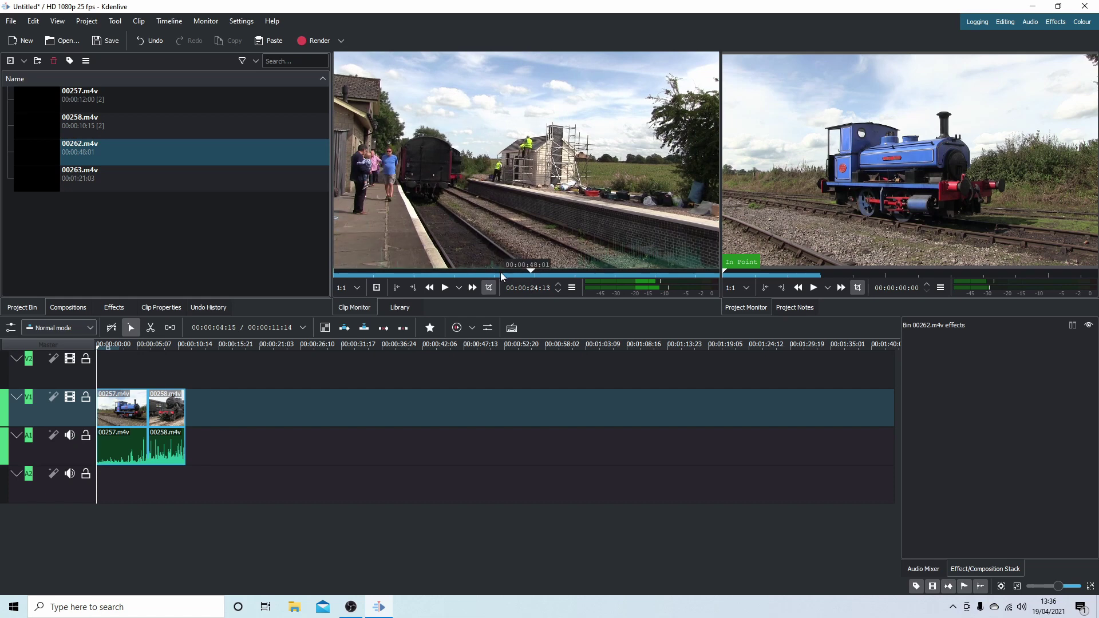
pyautogui.click(397, 291)
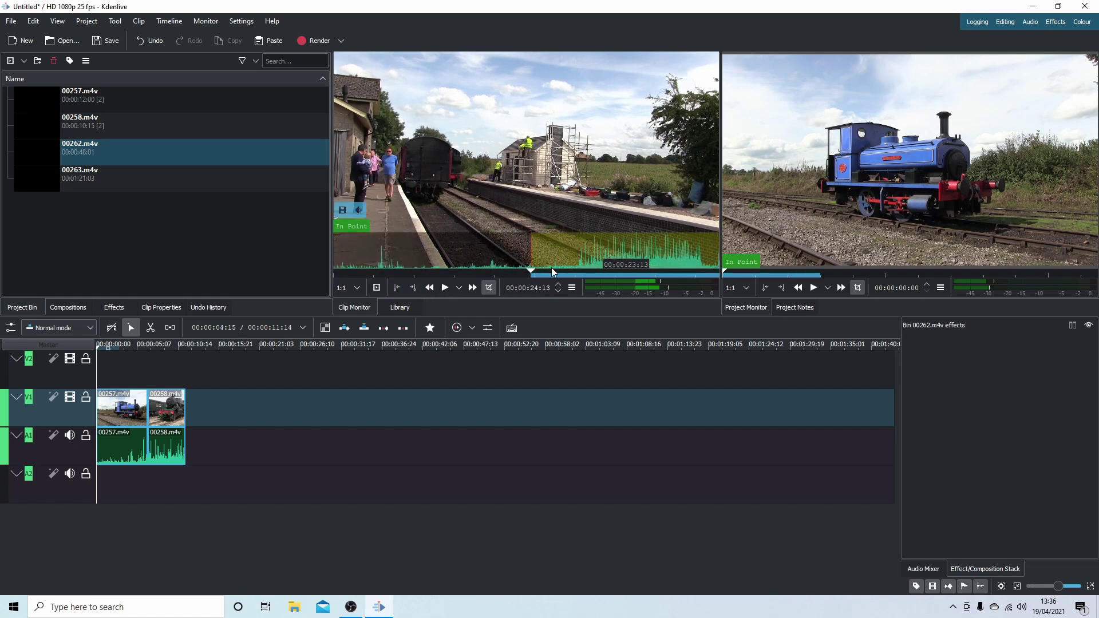
pyautogui.moveTo(533, 270); pyautogui.dragTo(609, 271)
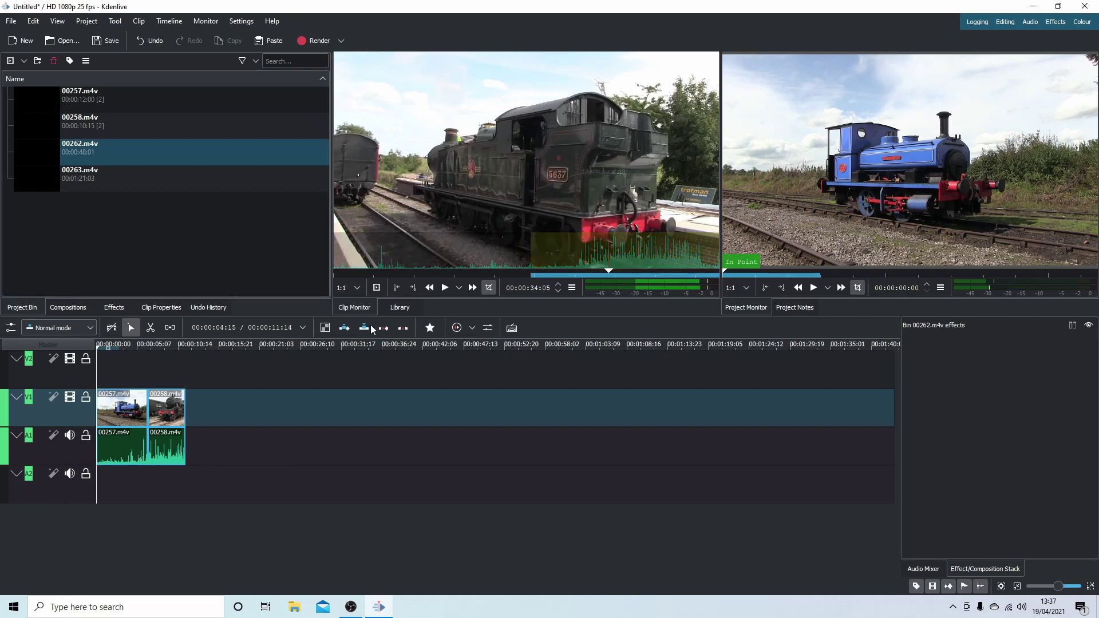
pyautogui.click(412, 287)
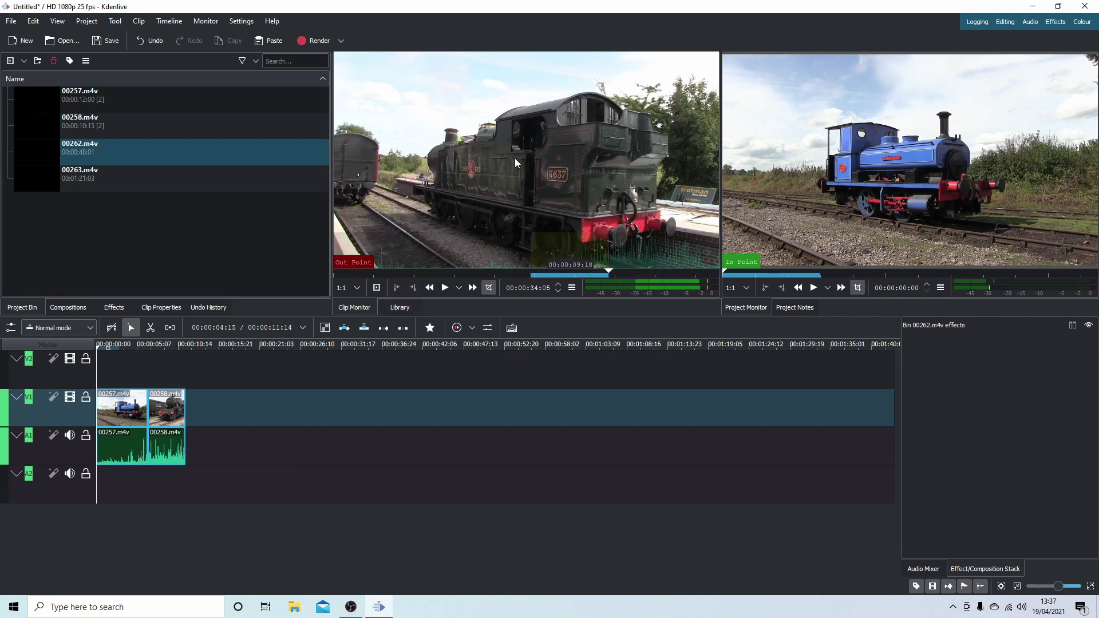
pyautogui.moveTo(504, 137); pyautogui.dragTo(189, 420)
# Step: Mark a roughly 10-second zone in 00263.m4v and append it after 00262, reaching 00:00:31:13
pyautogui.doubleClick(118, 184)
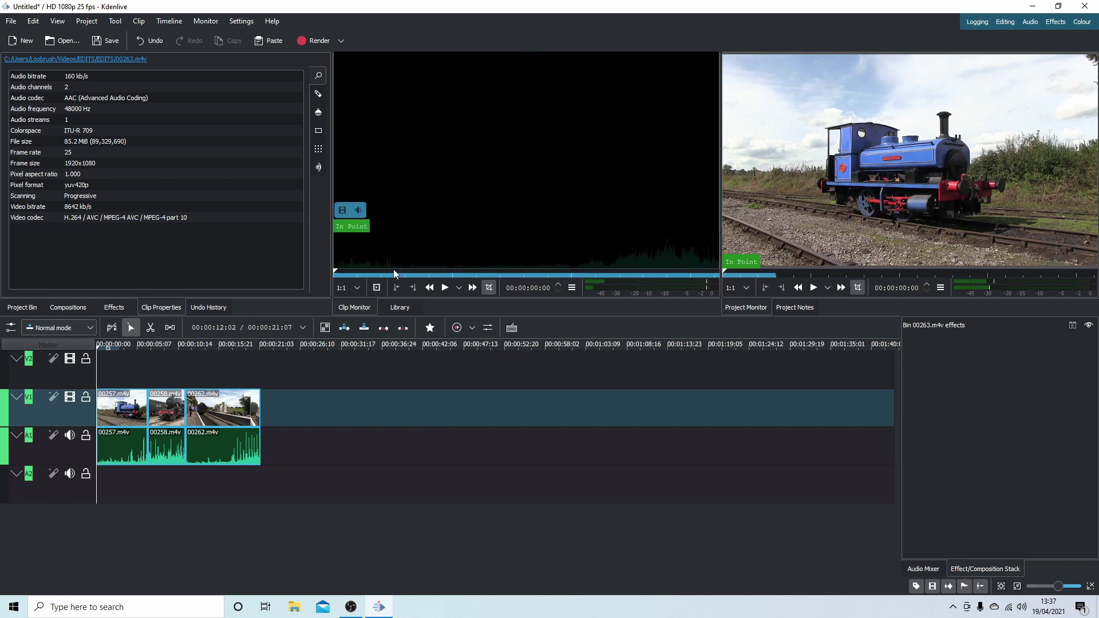
pyautogui.moveTo(335, 271); pyautogui.dragTo(567, 291)
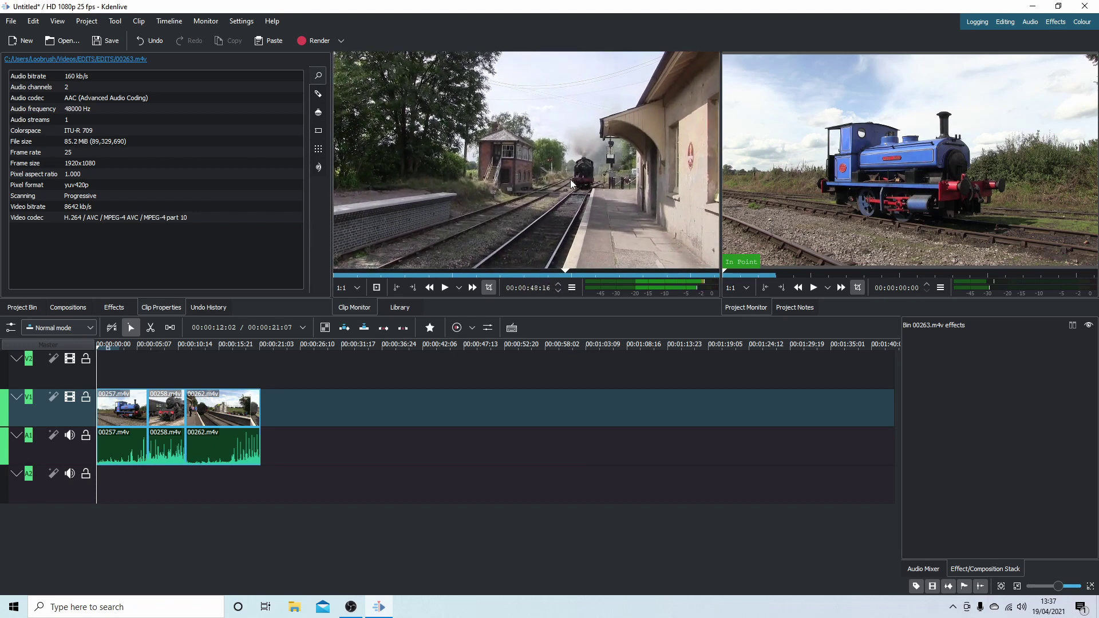
pyautogui.click(570, 274)
pyautogui.moveTo(571, 274); pyautogui.dragTo(630, 270)
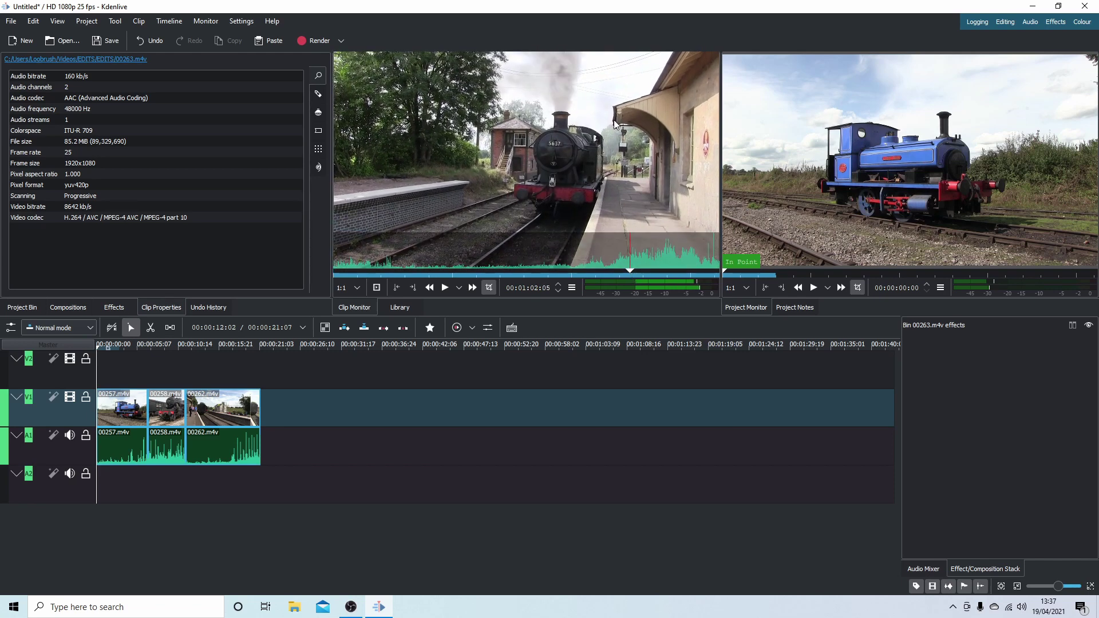
pyautogui.click(399, 293)
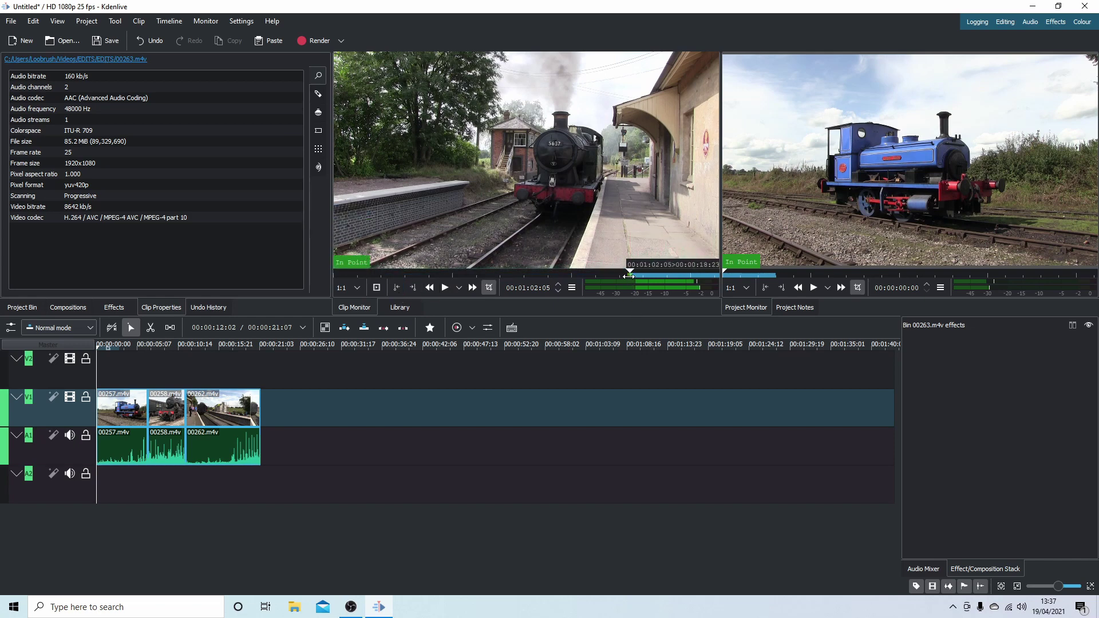
pyautogui.click(634, 270)
pyautogui.moveTo(633, 269); pyautogui.dragTo(679, 283)
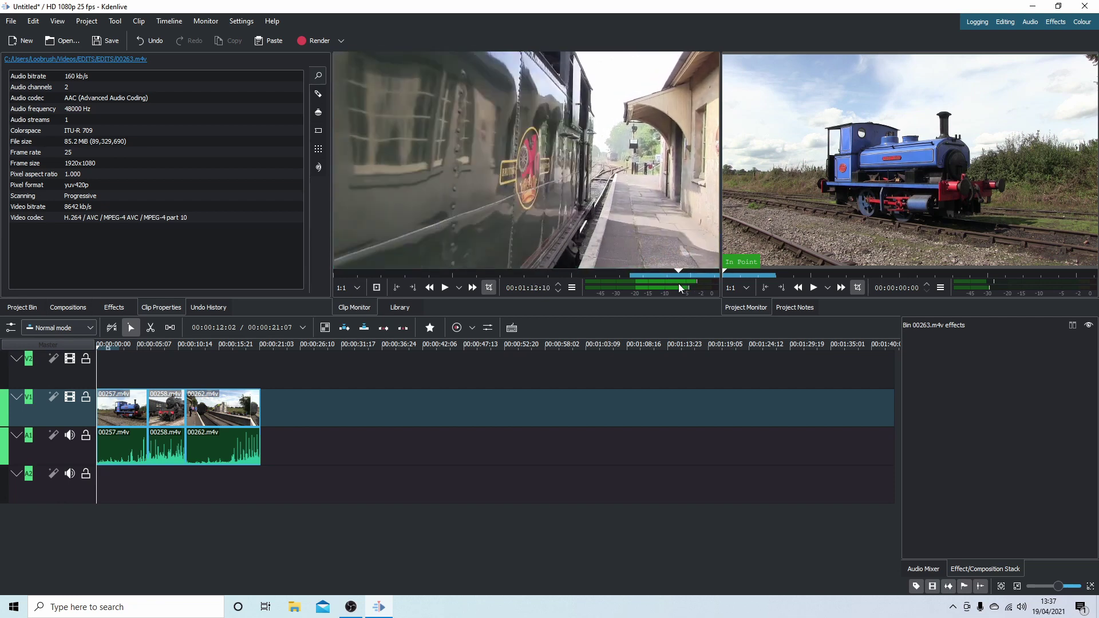
pyautogui.click(417, 287)
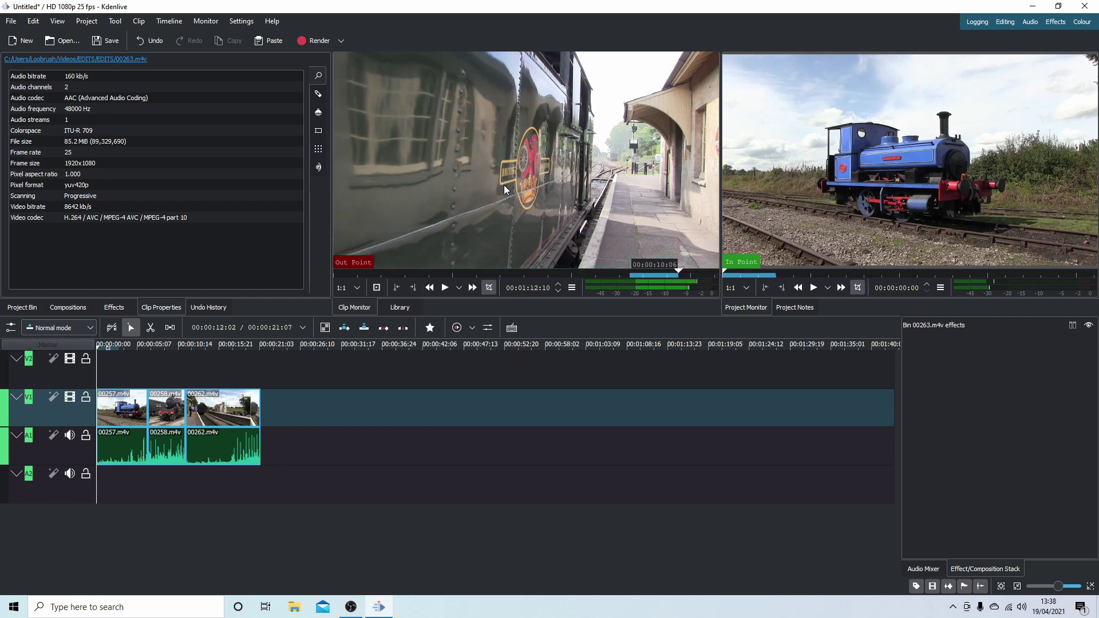
pyautogui.moveTo(506, 186); pyautogui.dragTo(262, 403)
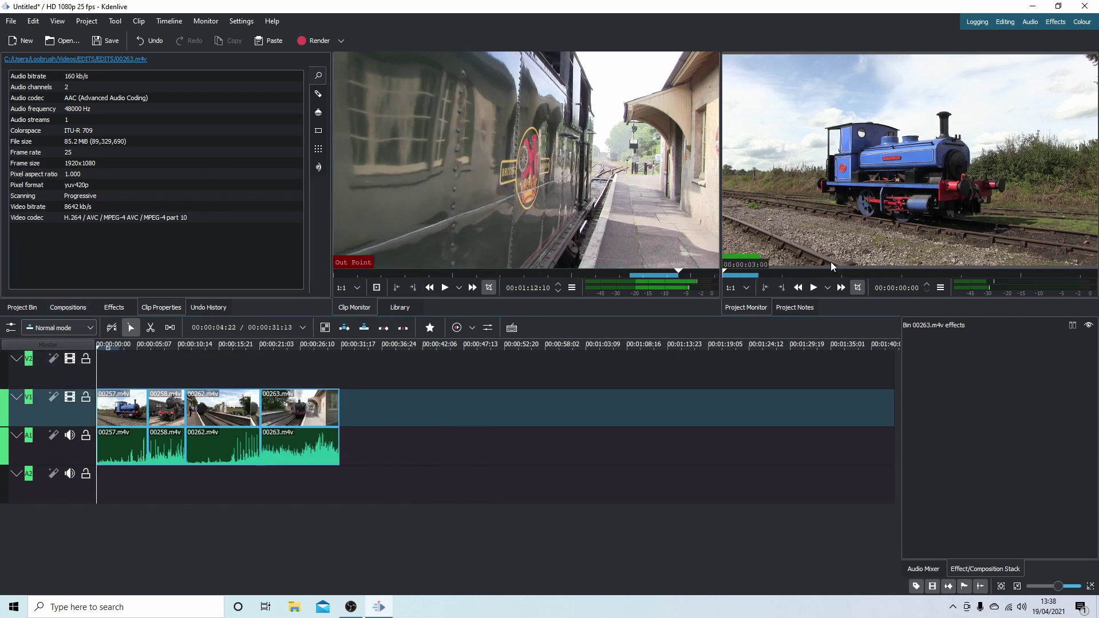
pyautogui.click(813, 287)
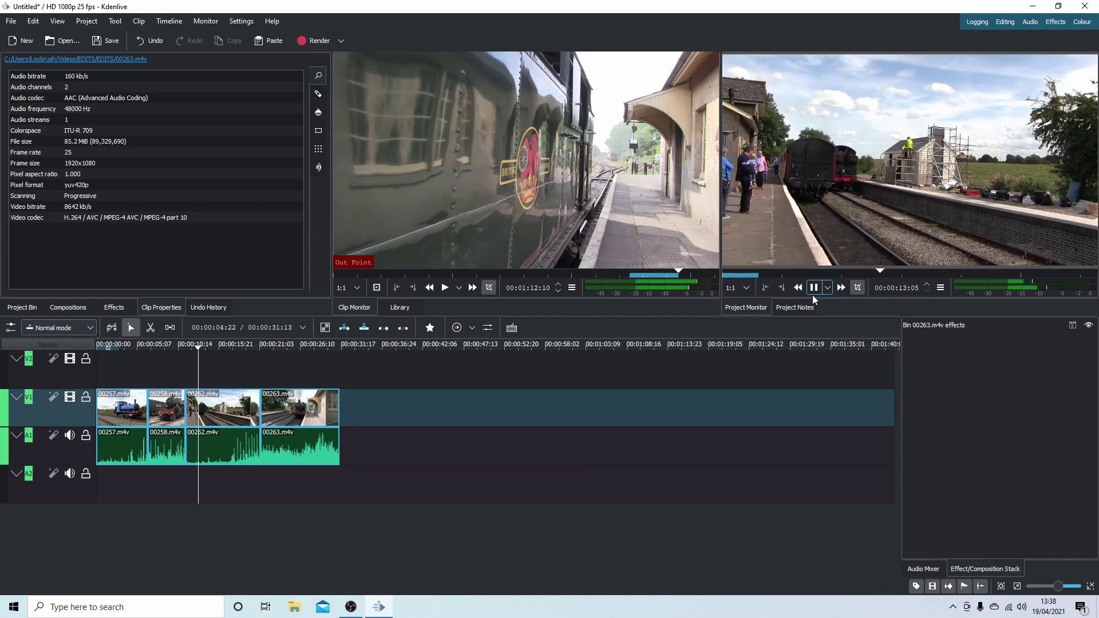
pyautogui.click(814, 288)
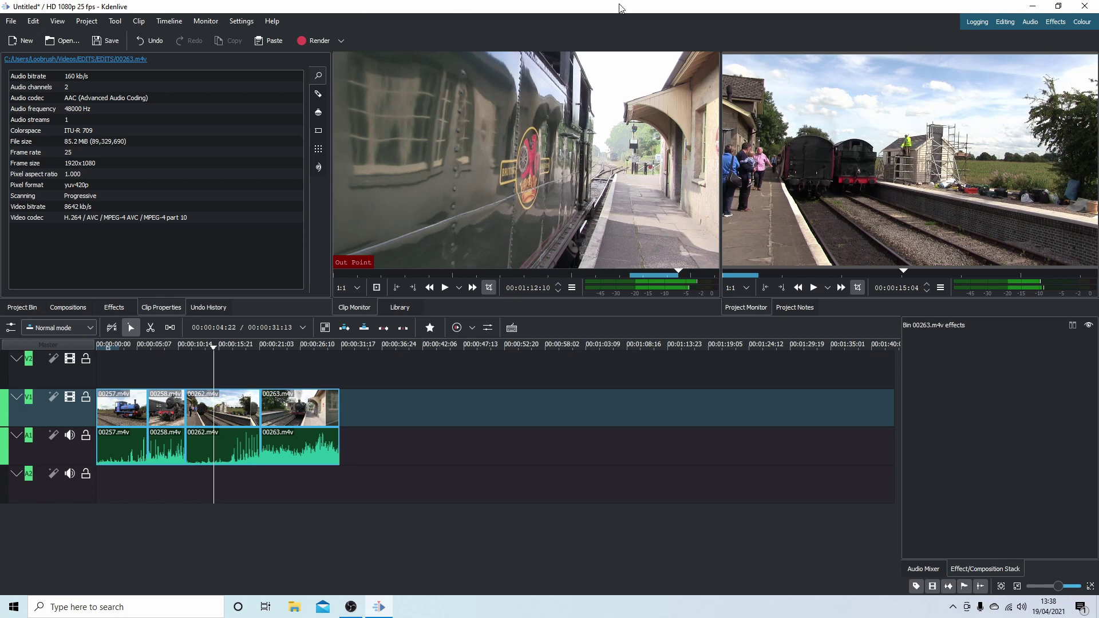
# Step: Open the Rendering dialog, raise quality to maximum and choose the MP4 (H264/AAC) format
pyautogui.click(317, 41)
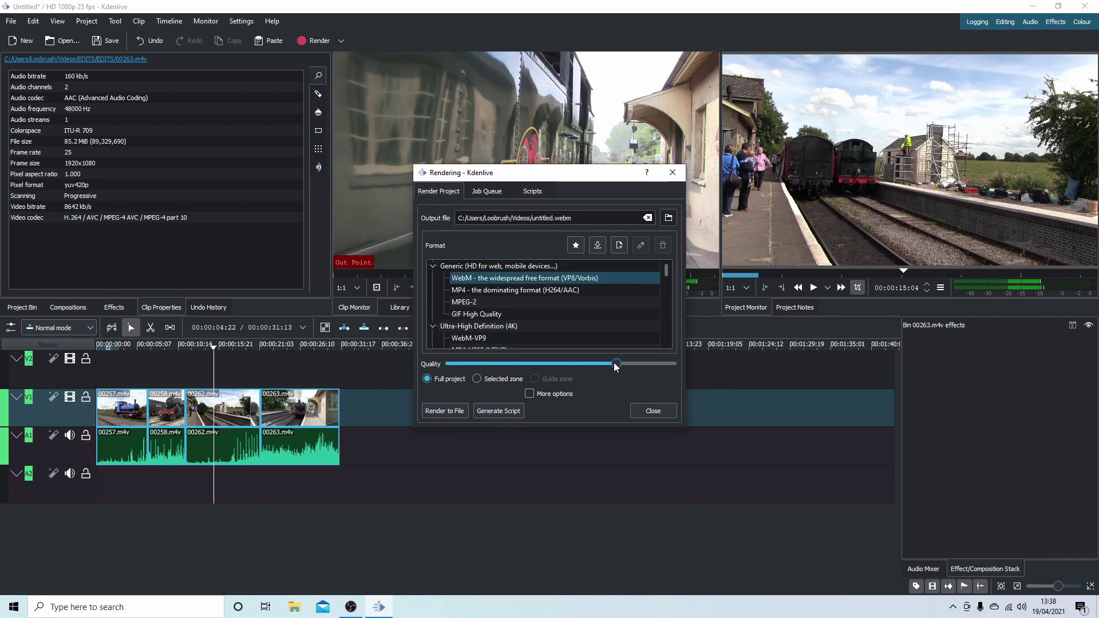
pyautogui.moveTo(637, 363); pyautogui.dragTo(676, 363)
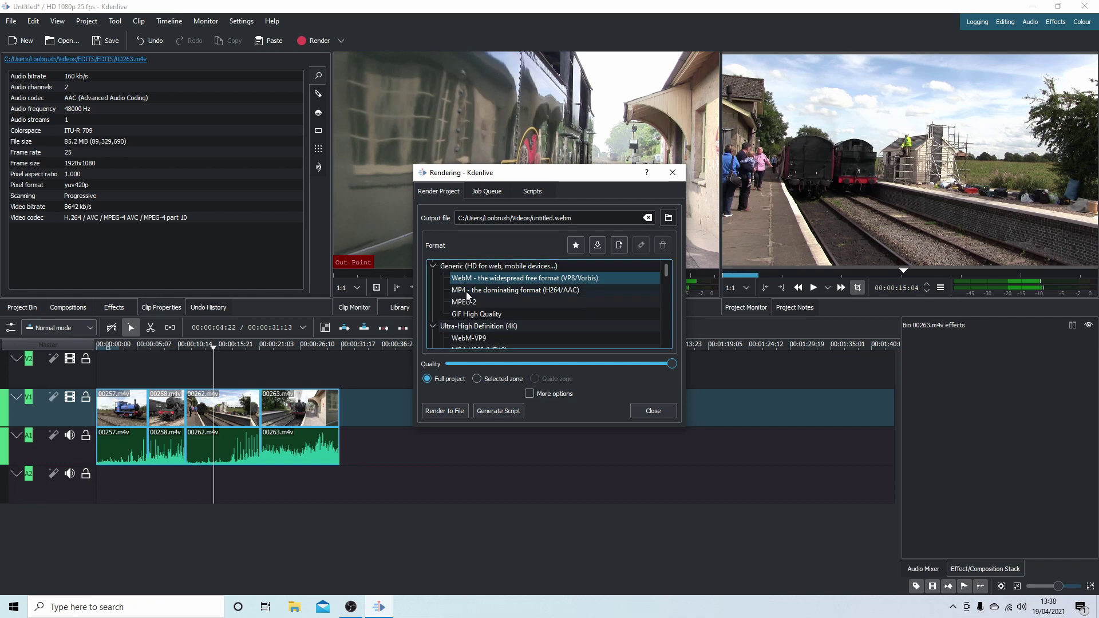
pyautogui.click(490, 292)
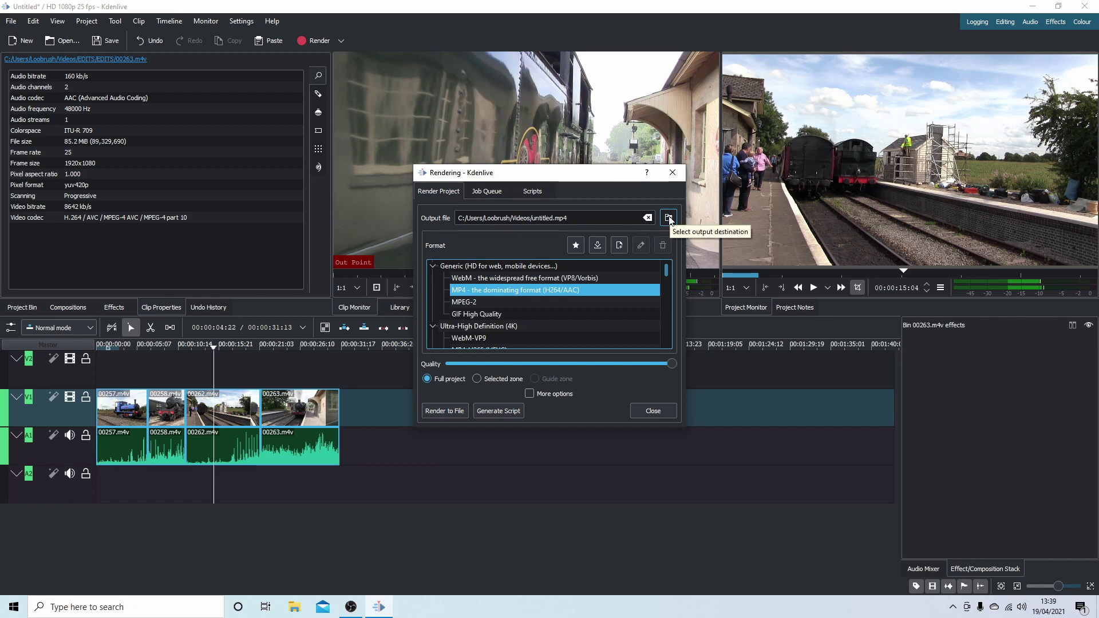
# Step: Save the render output as TRAINS.mp4 in the Desktop folder
pyautogui.click(668, 218)
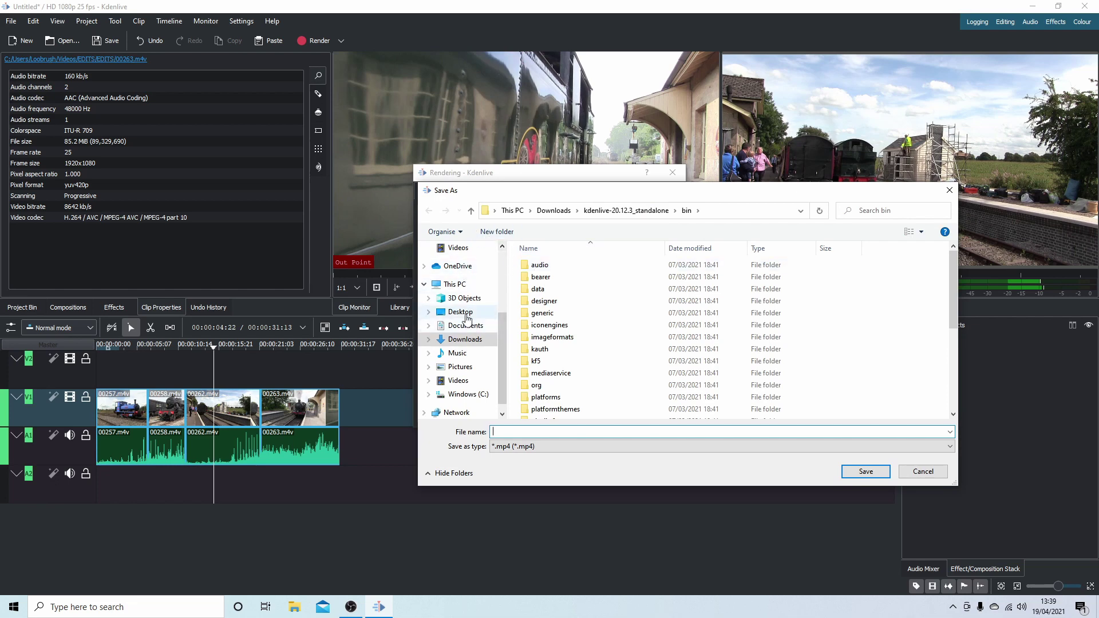
pyautogui.click(461, 312)
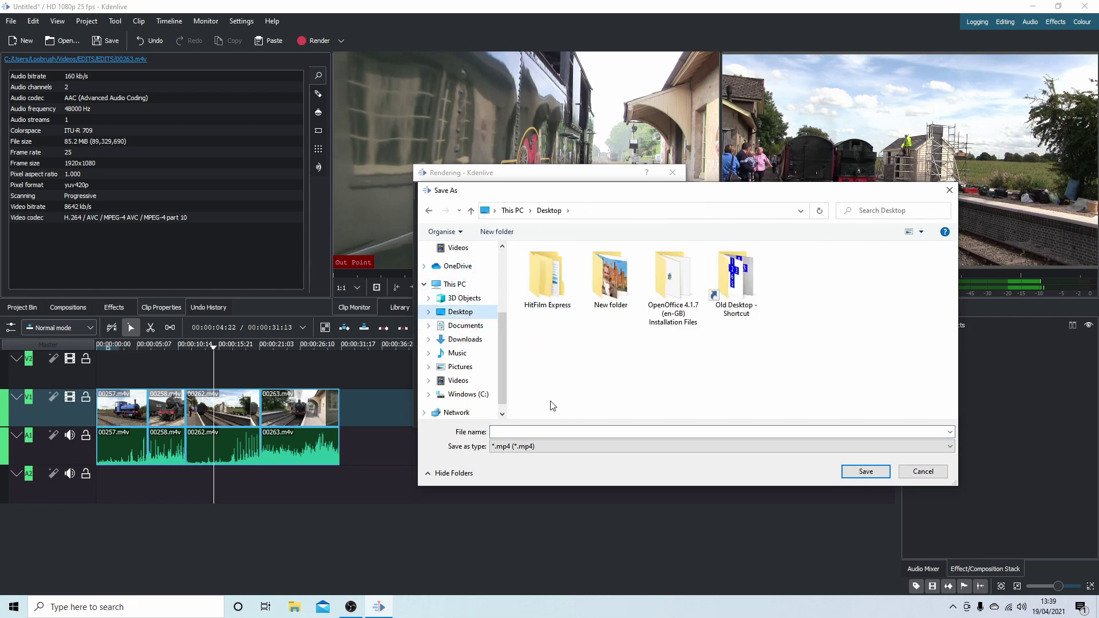
pyautogui.click(518, 430)
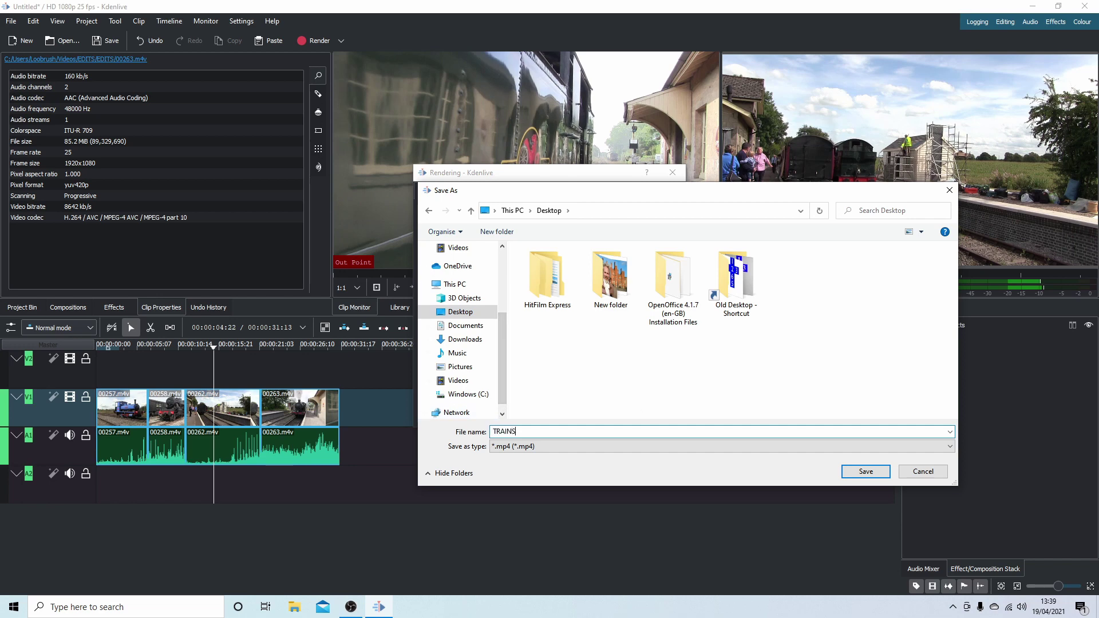
pyautogui.click(861, 474)
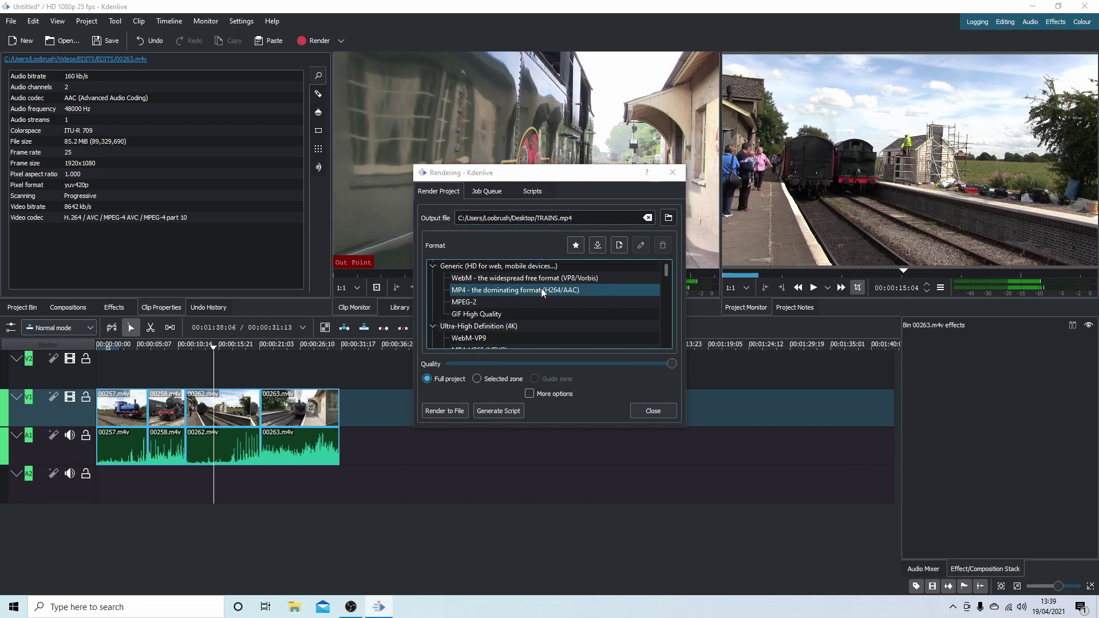
# Step: Start rendering the project to TRAINS.mp4 on the Desktop
pyautogui.click(444, 411)
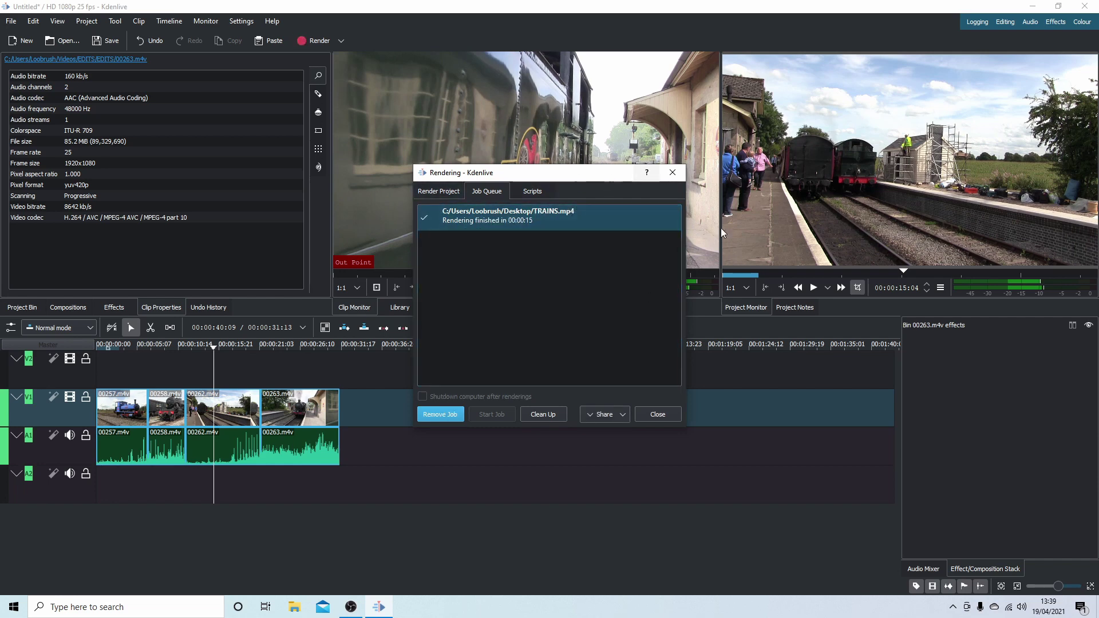
# Step: Close the finished render window and minimize Kdenlive to reveal the desktop
pyautogui.click(659, 415)
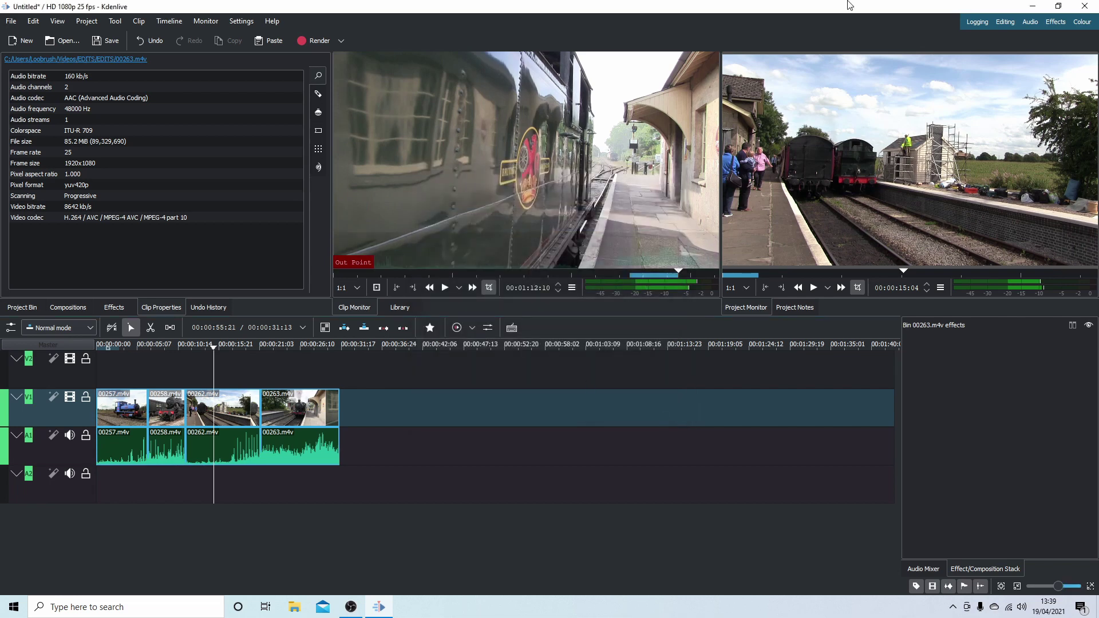
pyautogui.click(1030, 7)
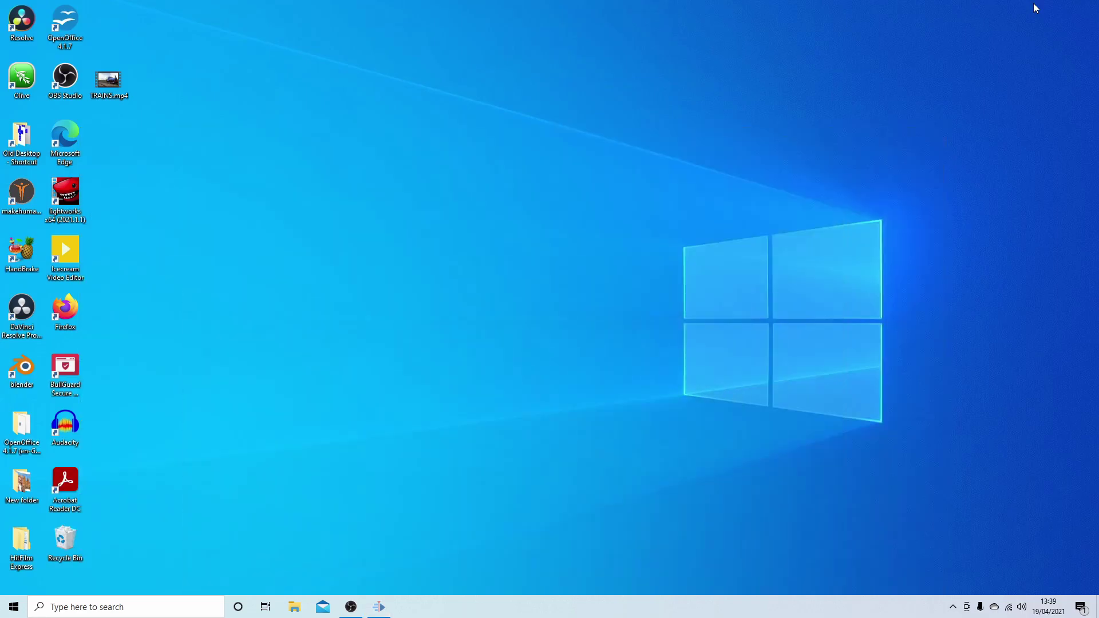